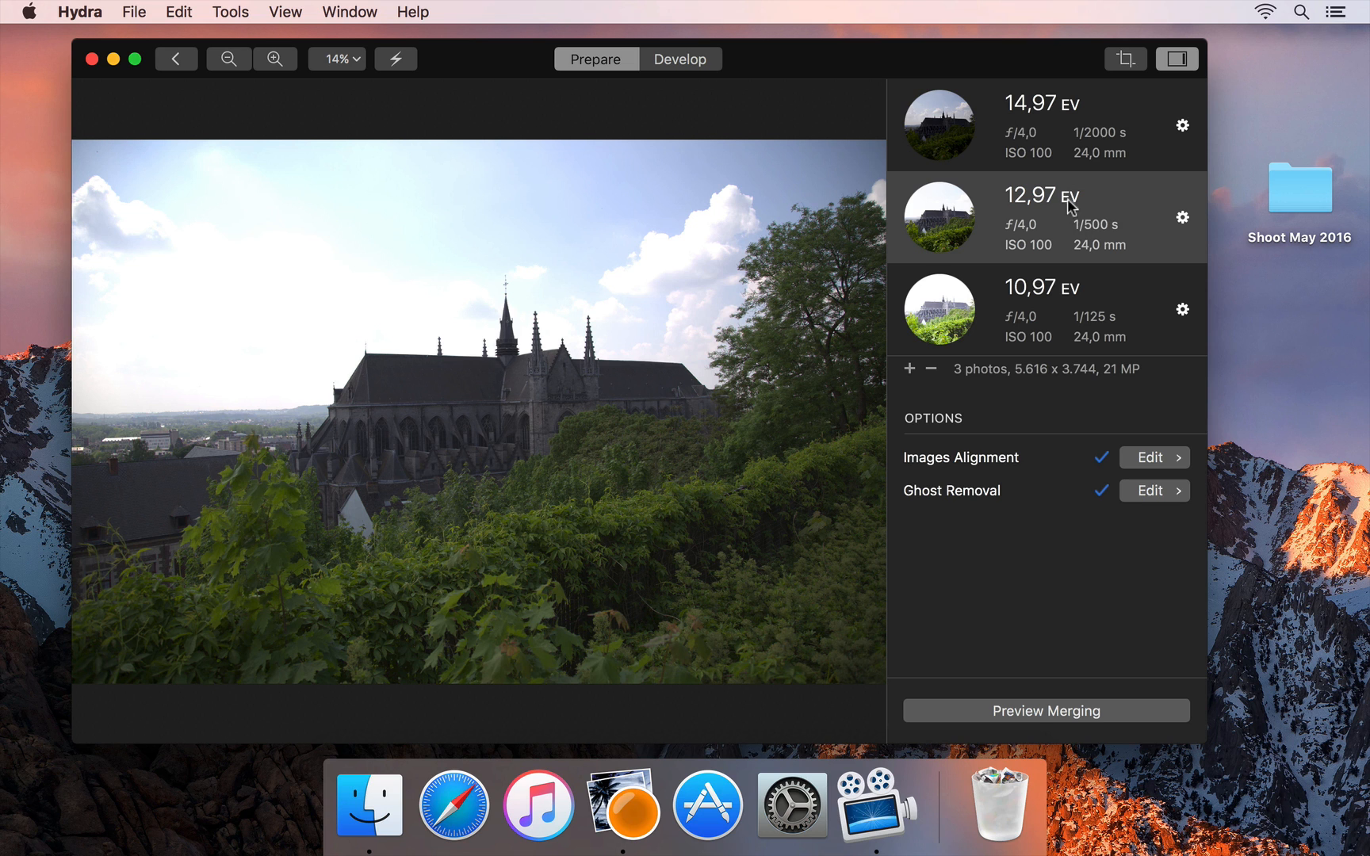
# Step: Switch the church project to the develop stage and view its effect presets before returning to the adjustments
pyautogui.click(675, 57)
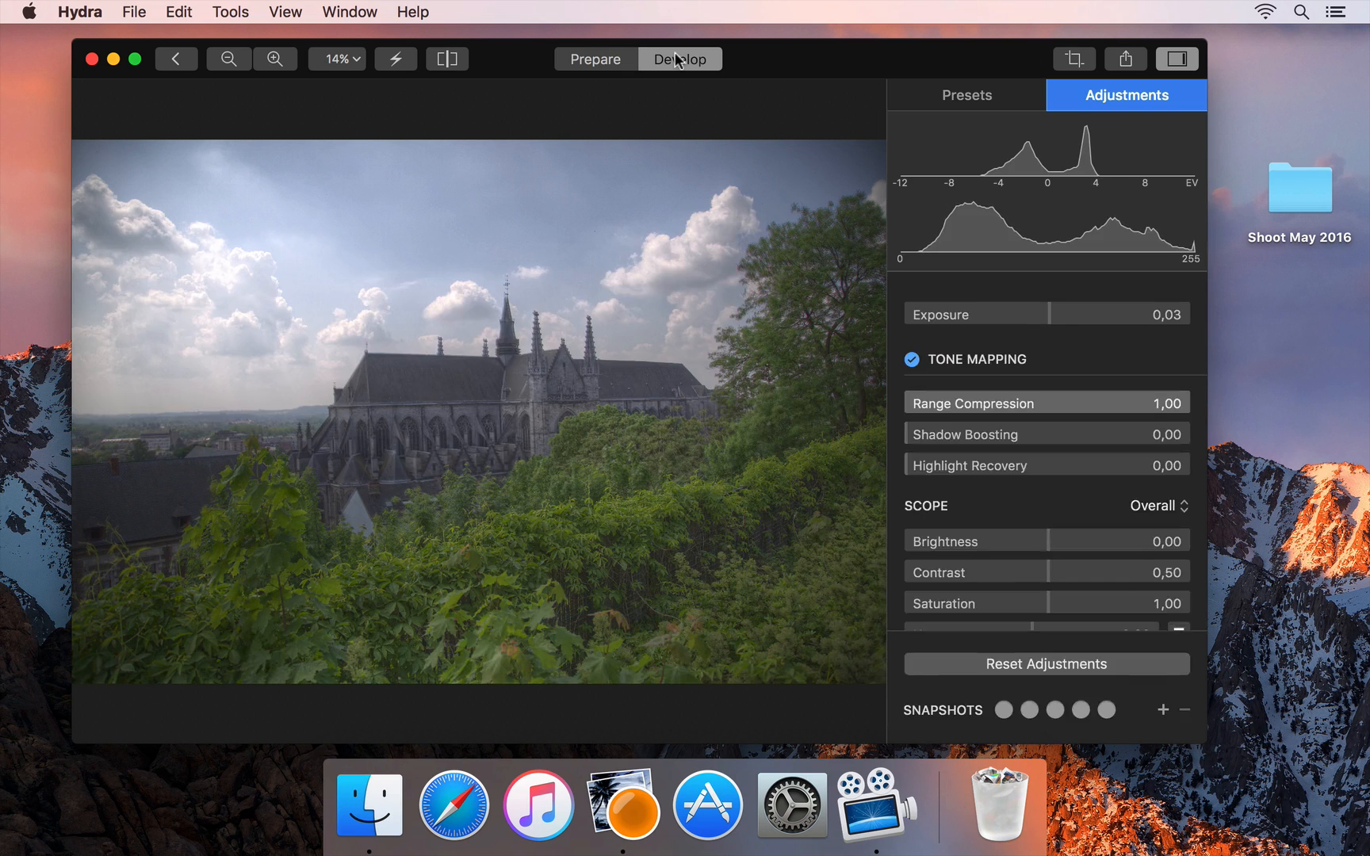
pyautogui.click(1033, 96)
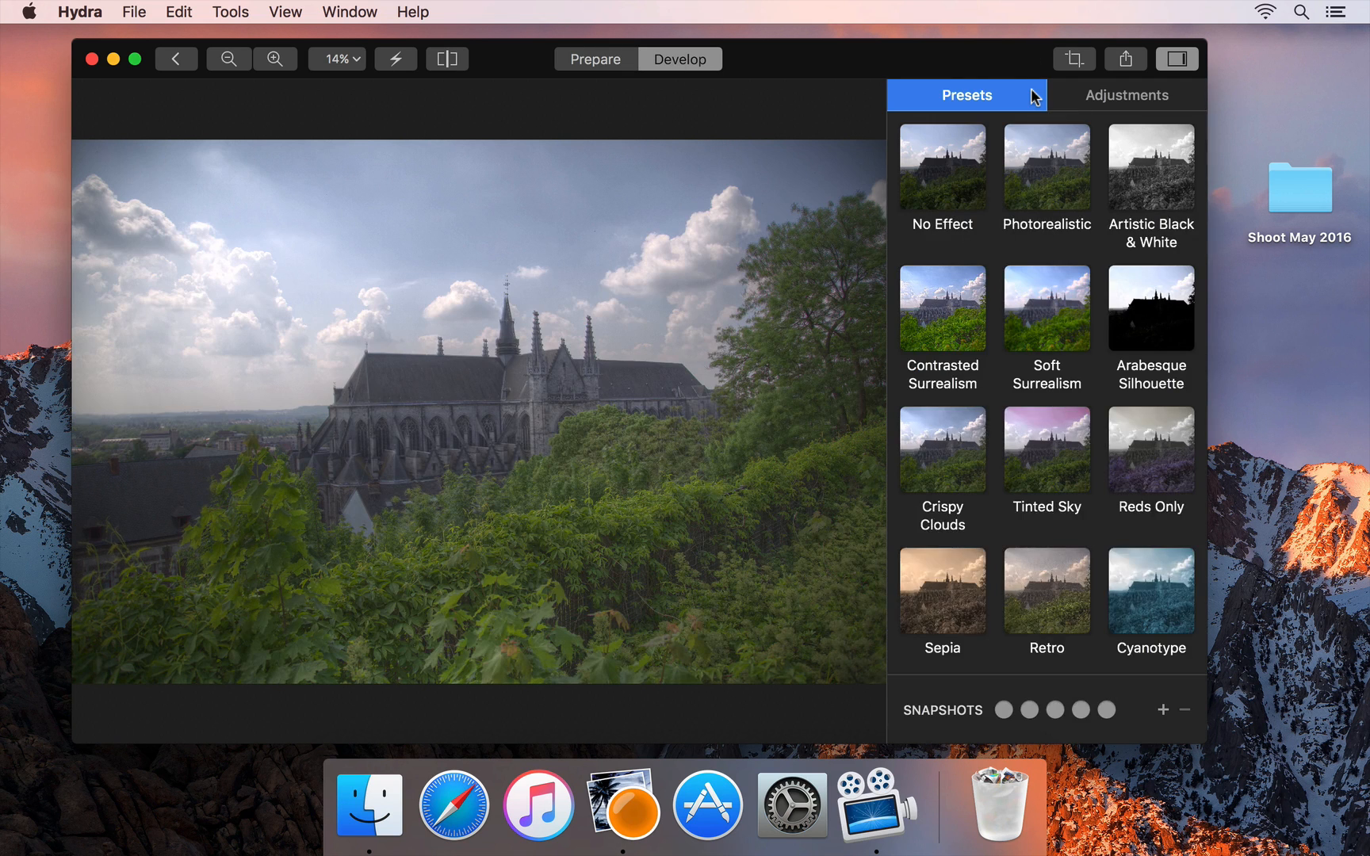
pyautogui.click(1107, 97)
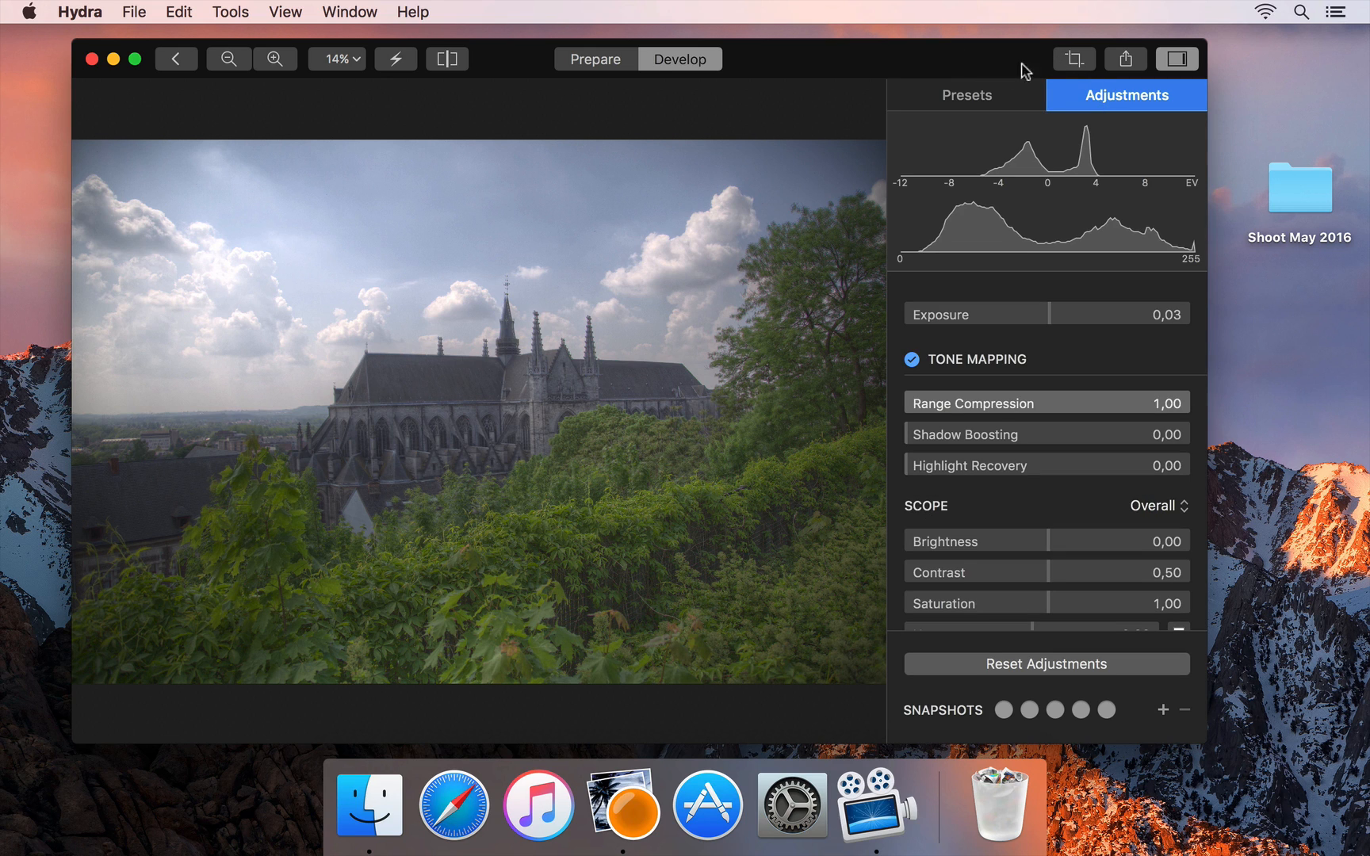
# Step: View the crop options, and compare the tone-mapped result with the merged image in the split comparison
pyautogui.click(1074, 60)
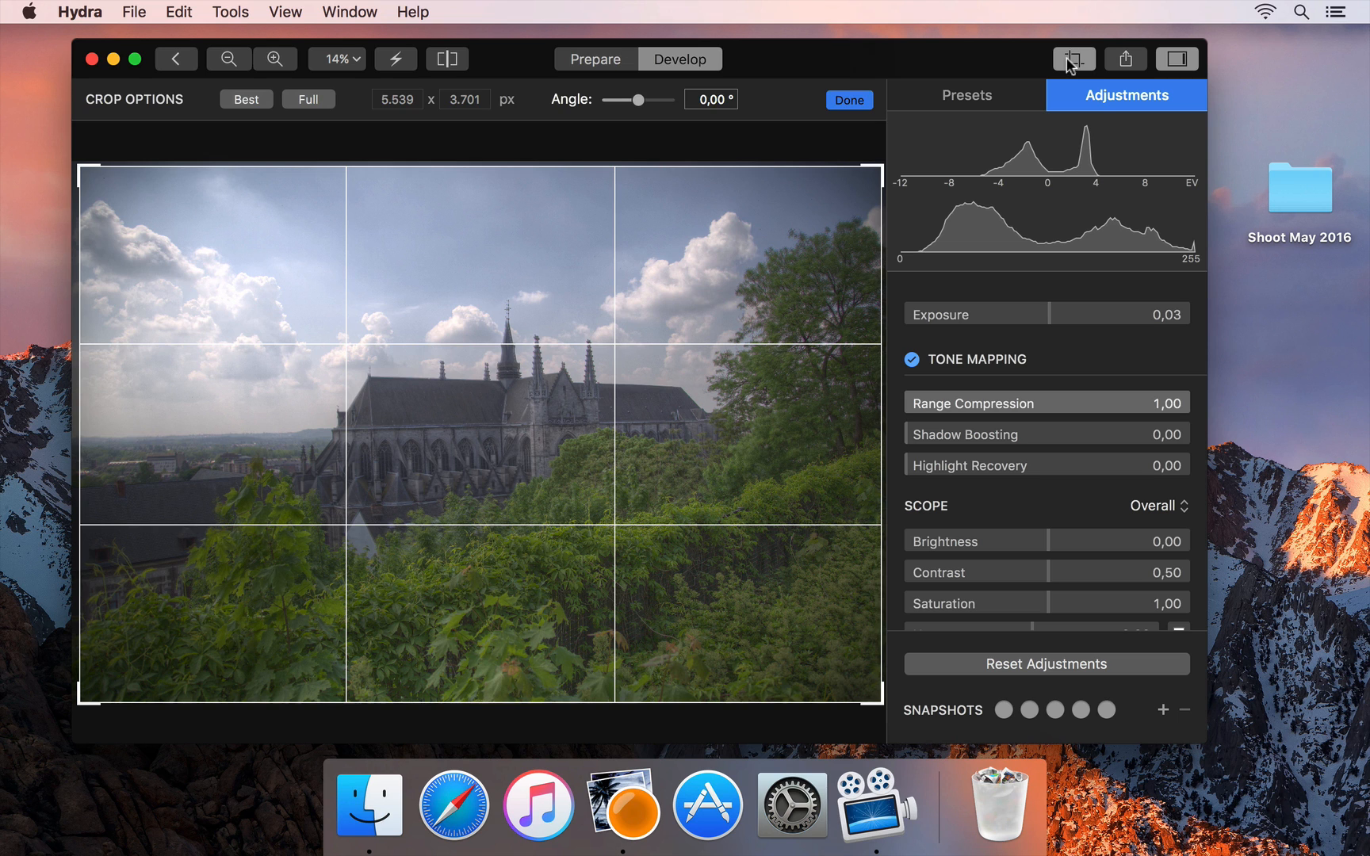
pyautogui.click(1072, 61)
pyautogui.click(445, 60)
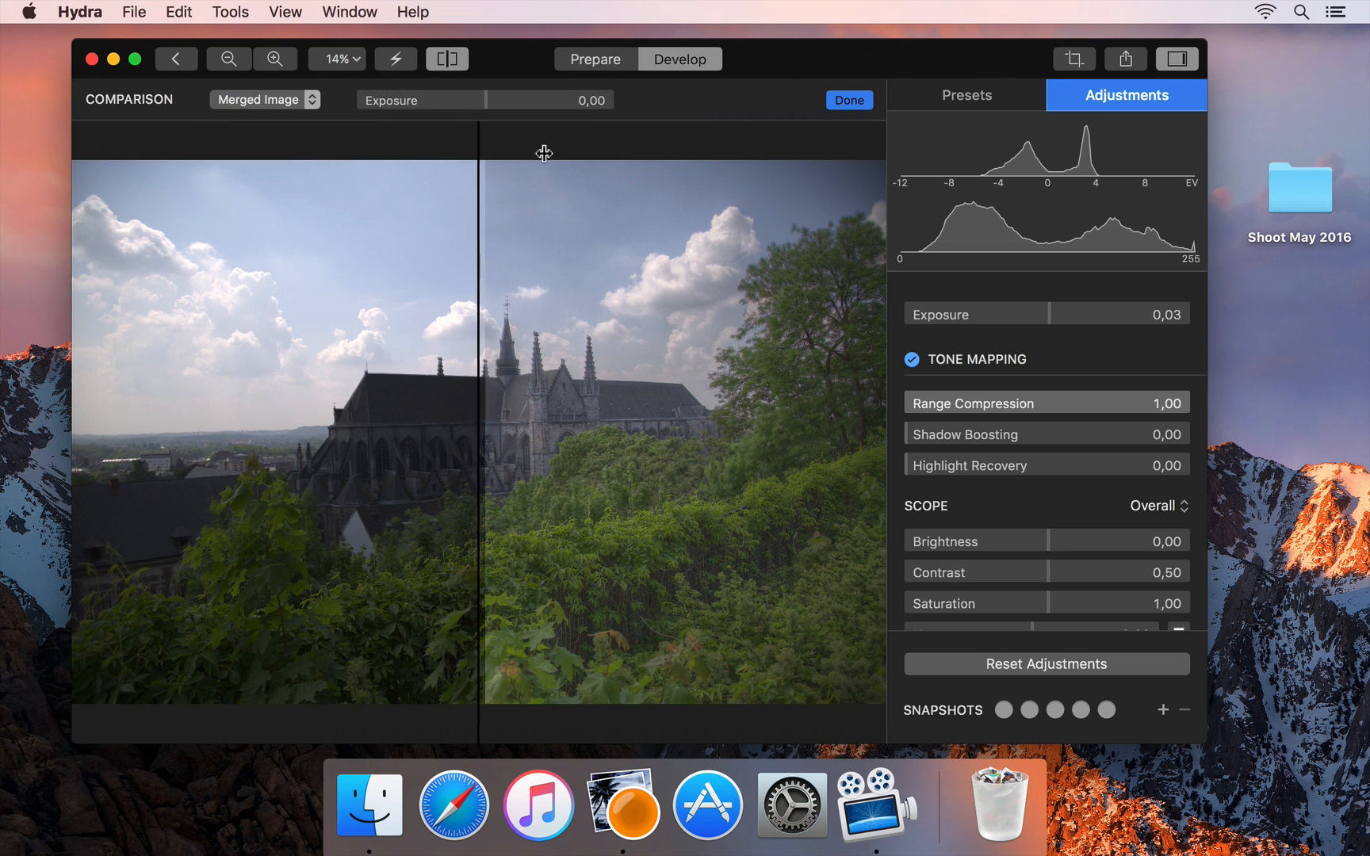
pyautogui.moveTo(545, 150); pyautogui.dragTo(492, 164)
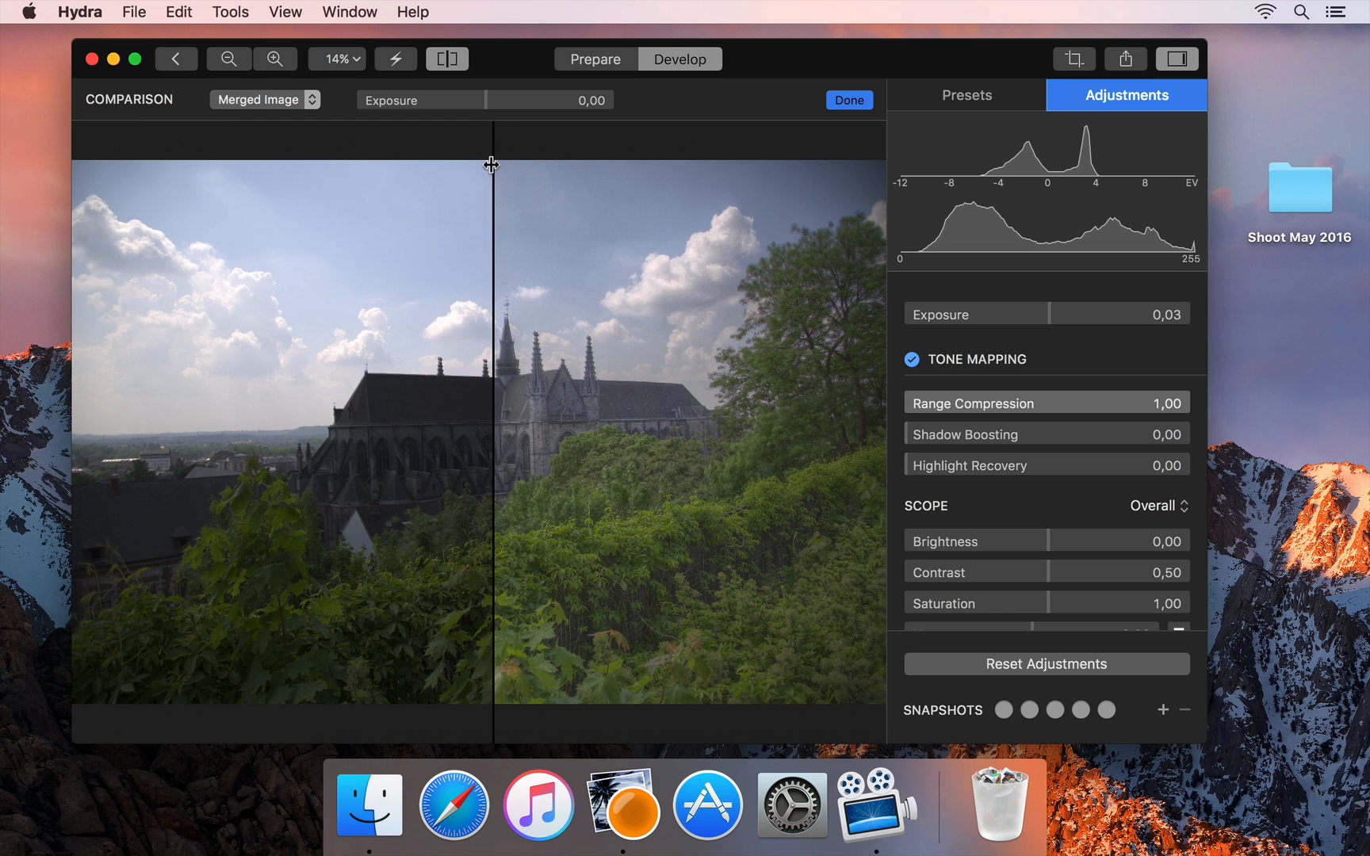
pyautogui.click(447, 60)
# Step: Toggle the display of clipped shadows and highlights on the church image on and off
pyautogui.click(395, 62)
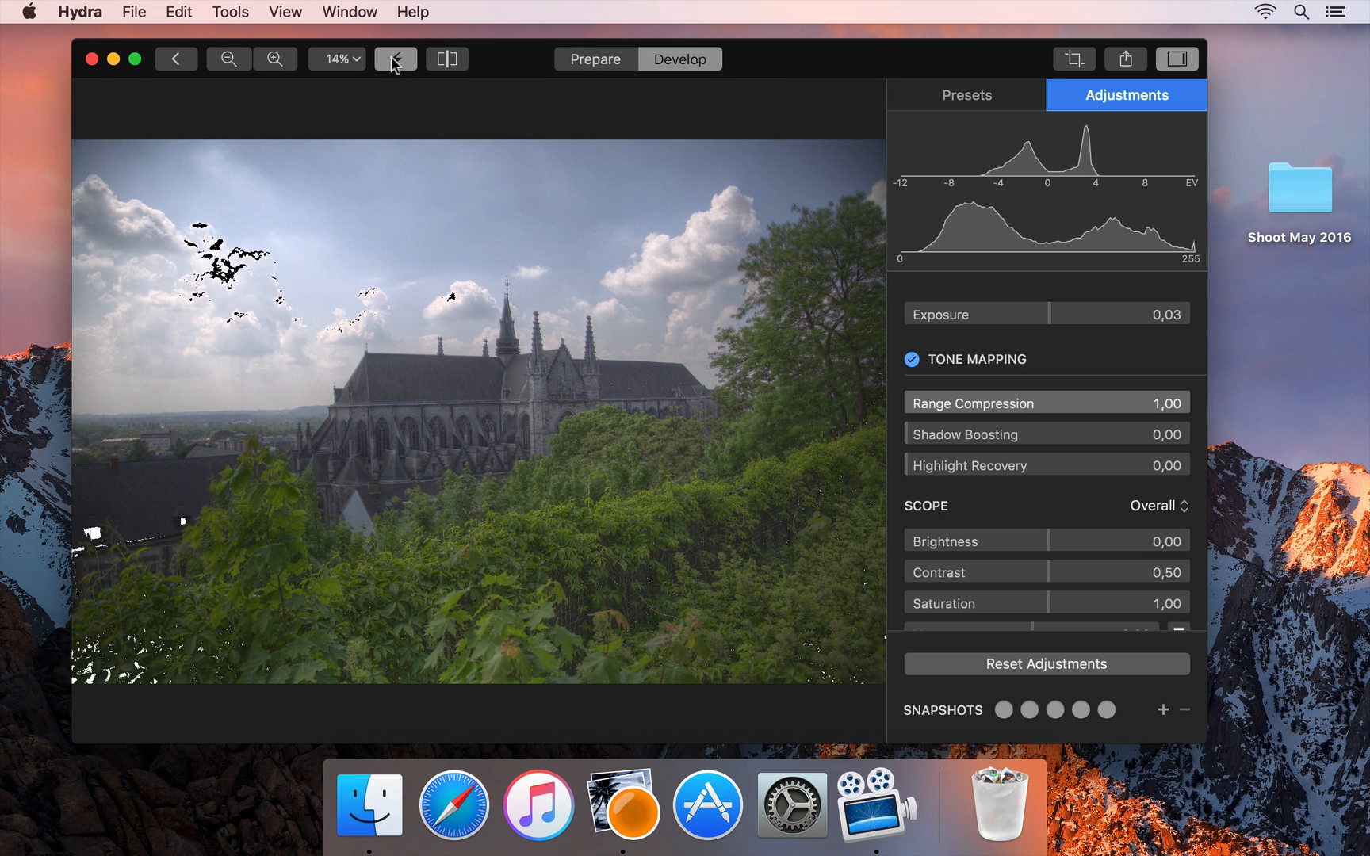
pyautogui.click(395, 62)
pyautogui.click(395, 61)
pyautogui.click(395, 62)
pyautogui.click(395, 62)
pyautogui.click(395, 62)
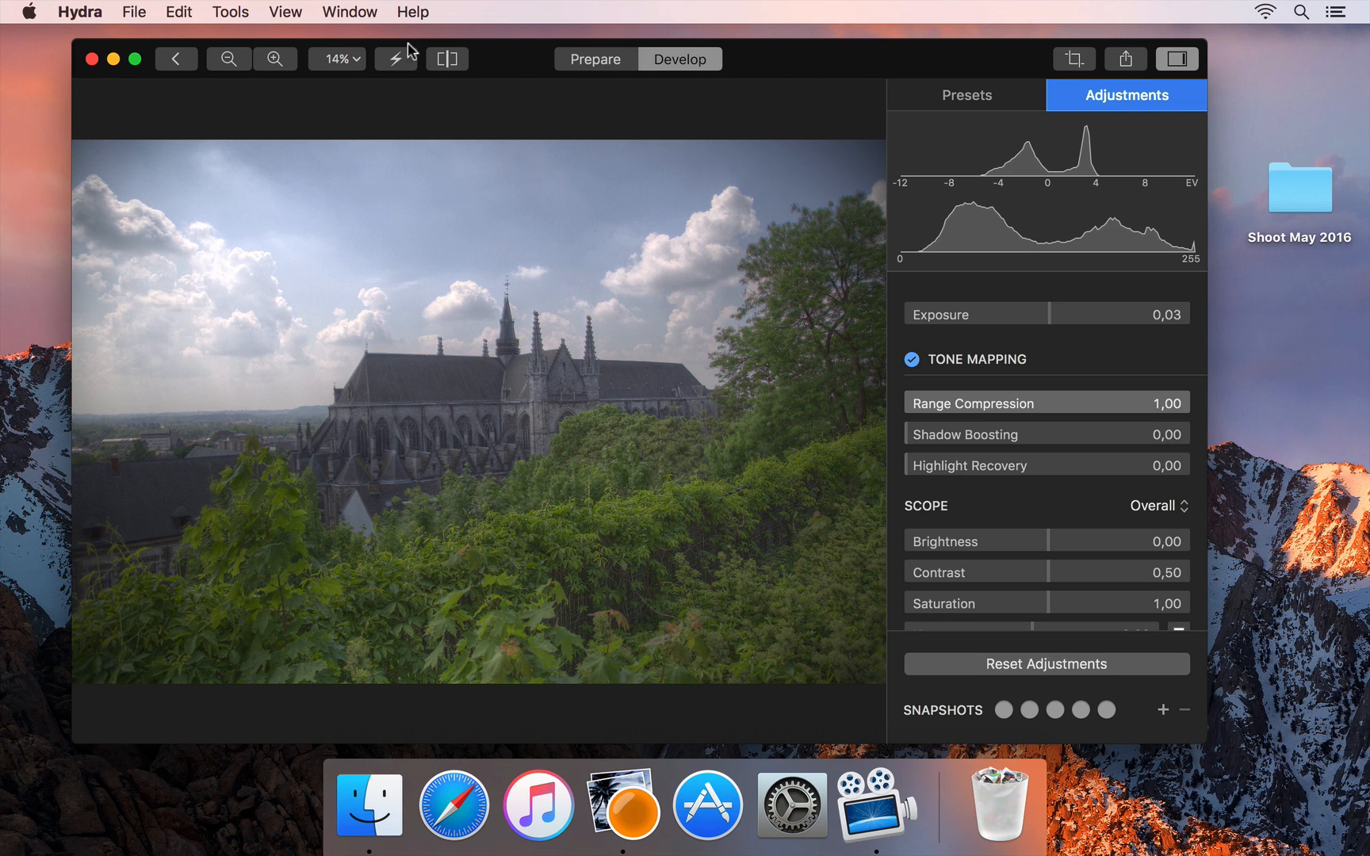
# Step: Return to the church project's prepare stage and view its 12,97 EV and 10,97 EV source exposures
pyautogui.click(187, 57)
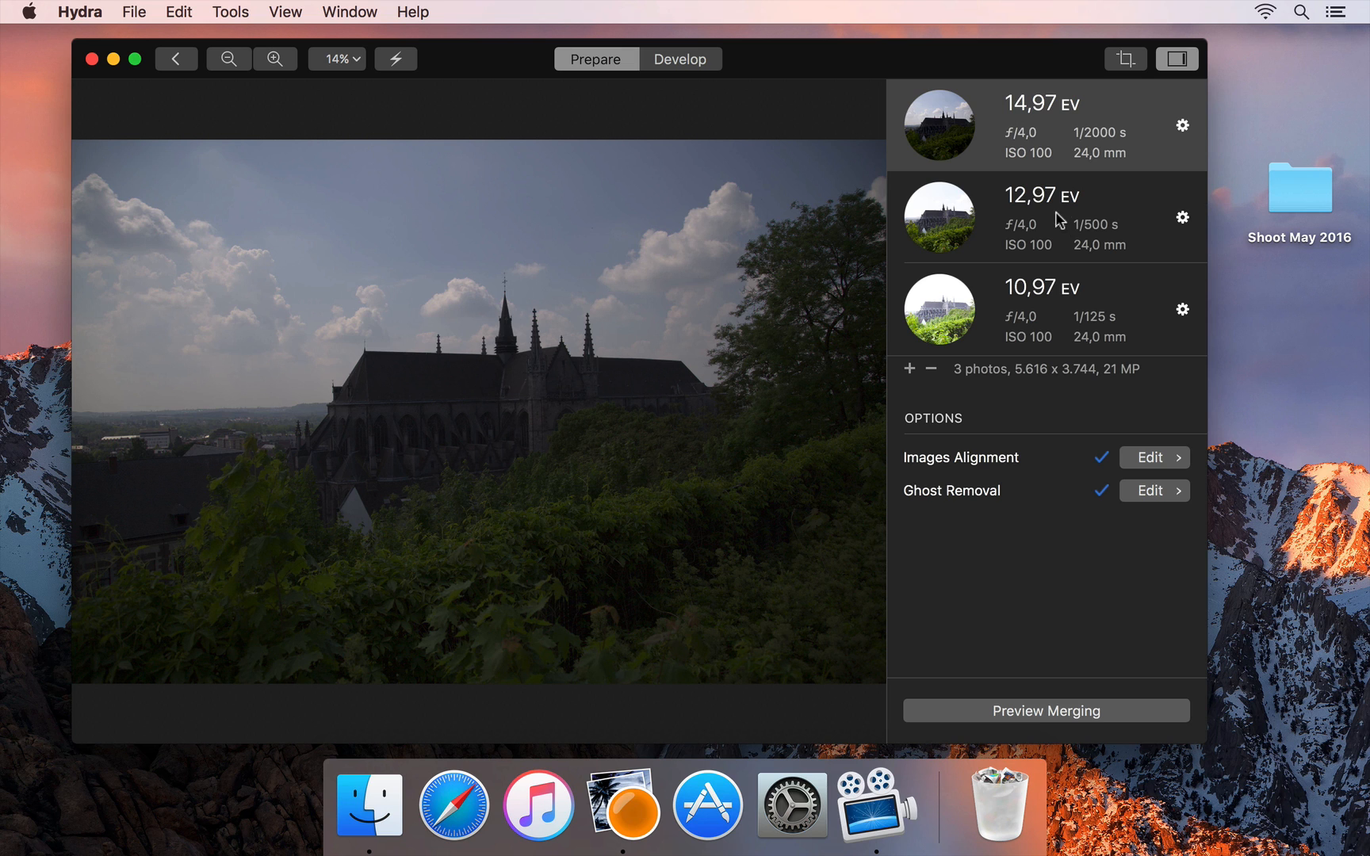
pyautogui.click(1044, 206)
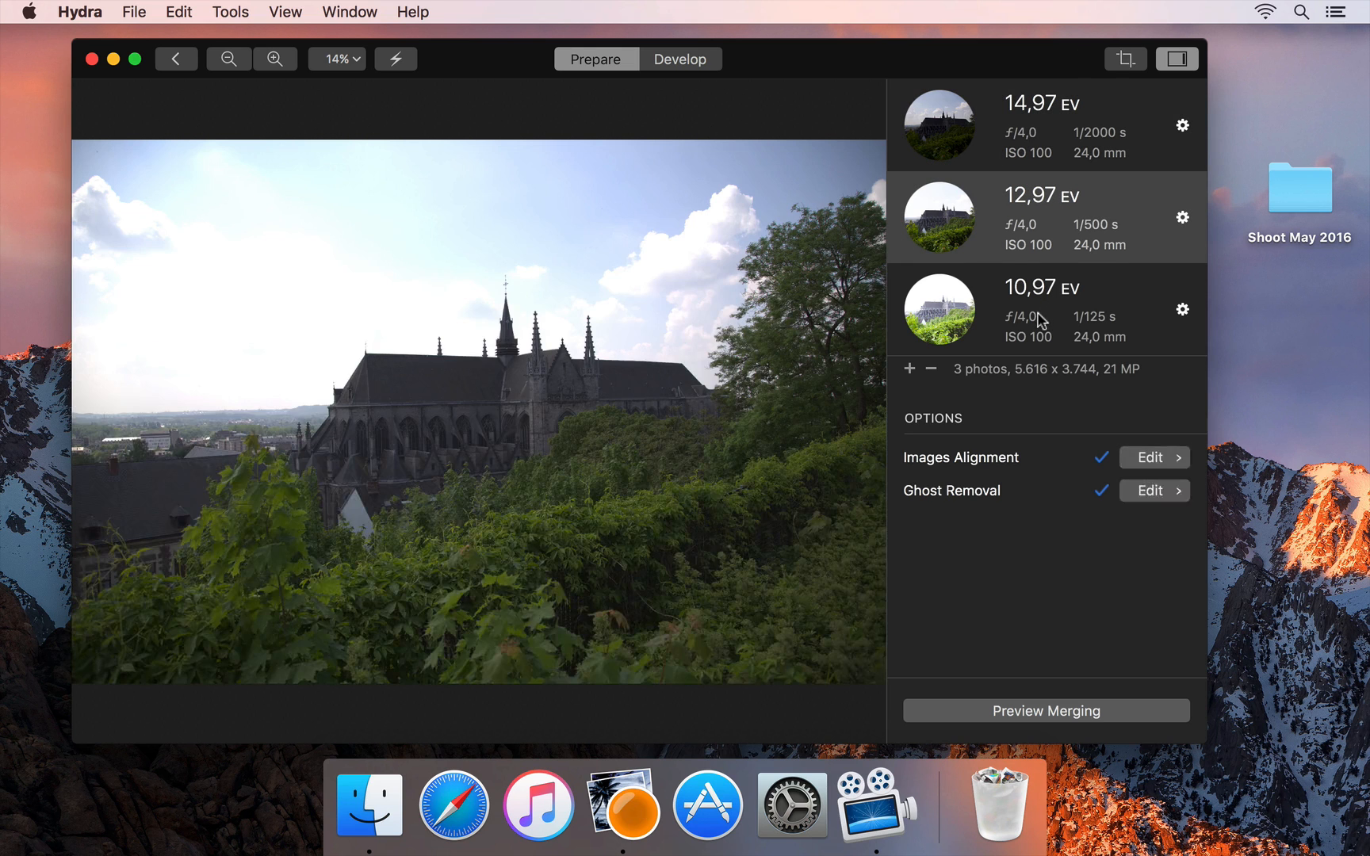
pyautogui.click(1042, 319)
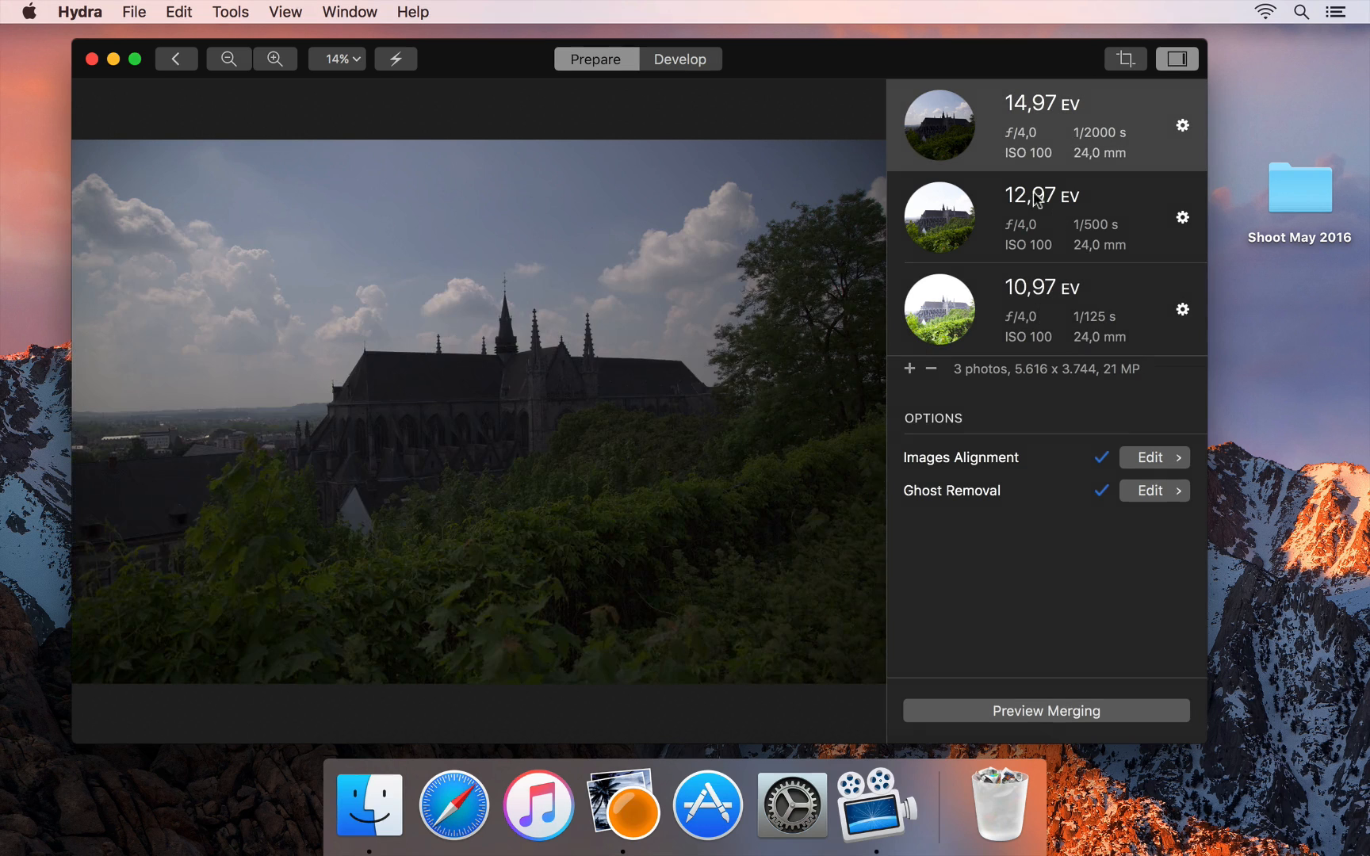
pyautogui.click(1042, 205)
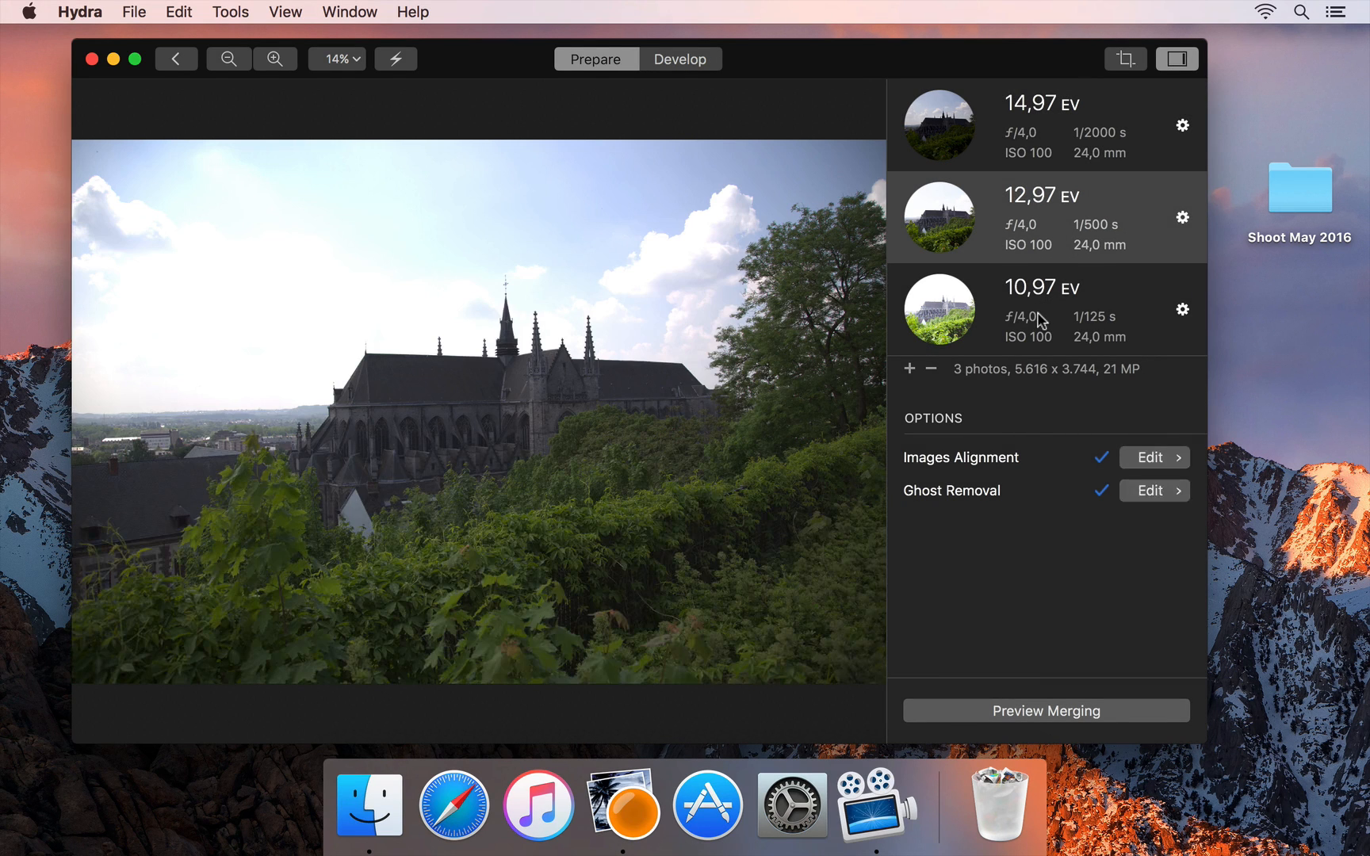
pyautogui.click(1043, 319)
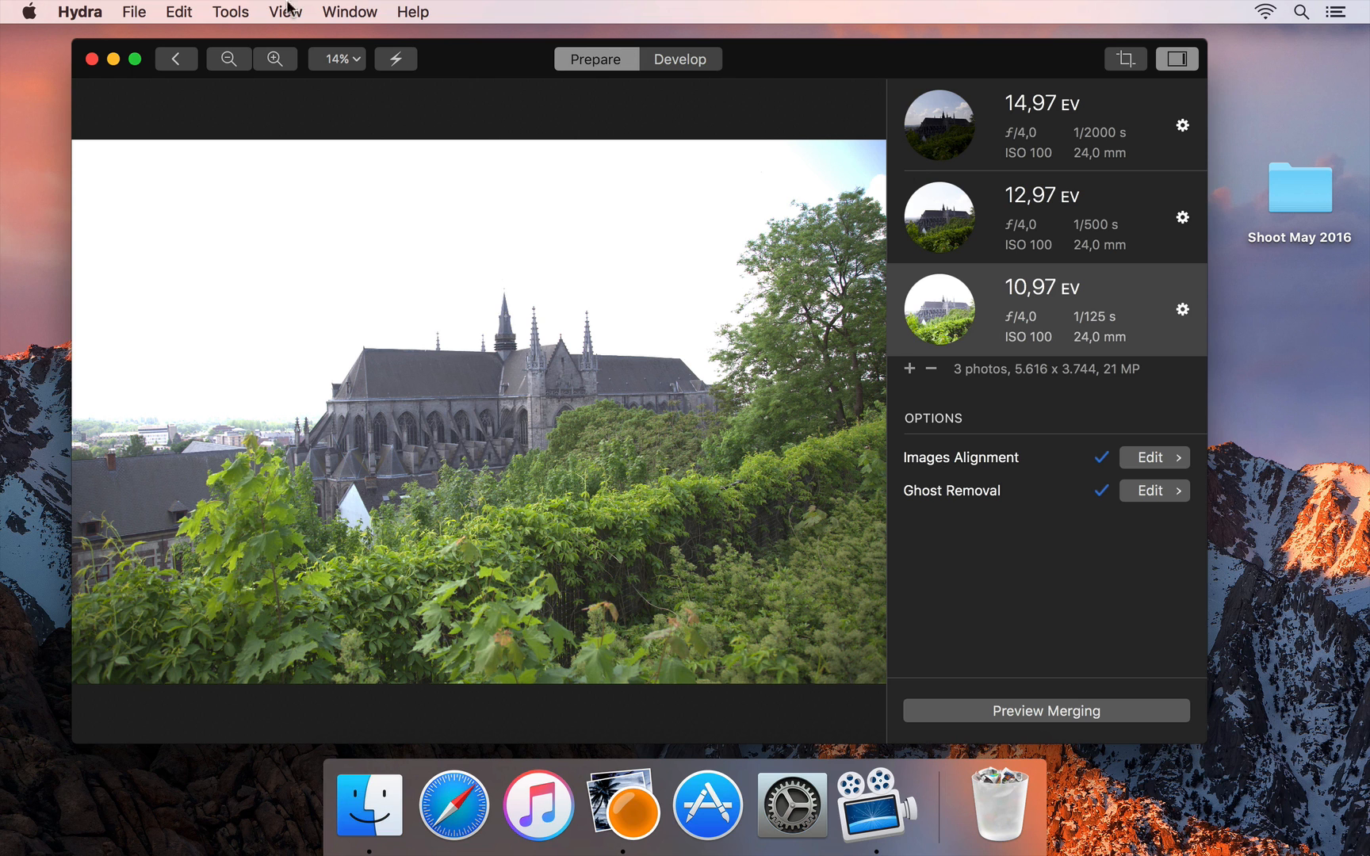
# Step: Create a new empty project from the project library, and open the Shoot May 2016 folder in Finder
pyautogui.click(174, 59)
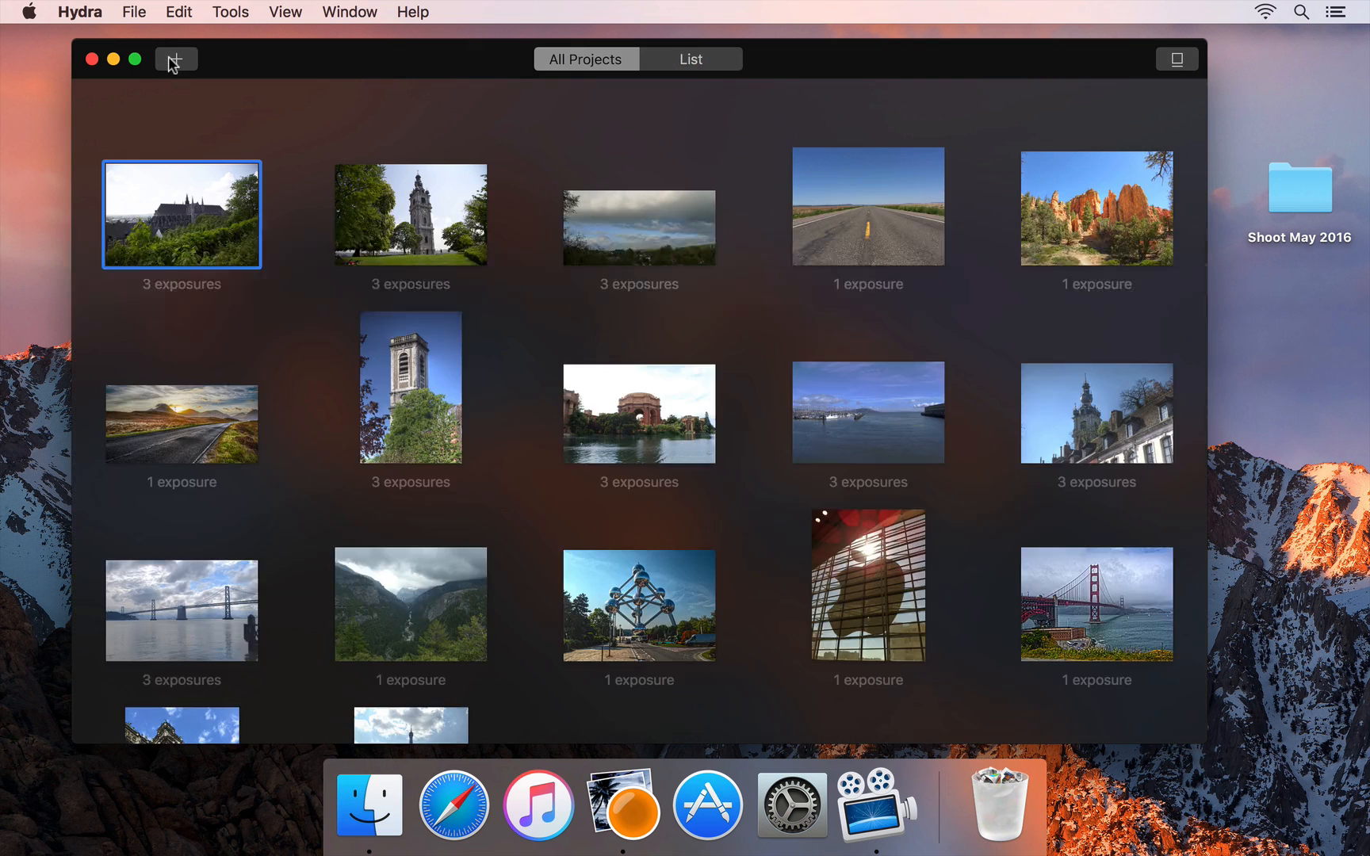
pyautogui.click(171, 58)
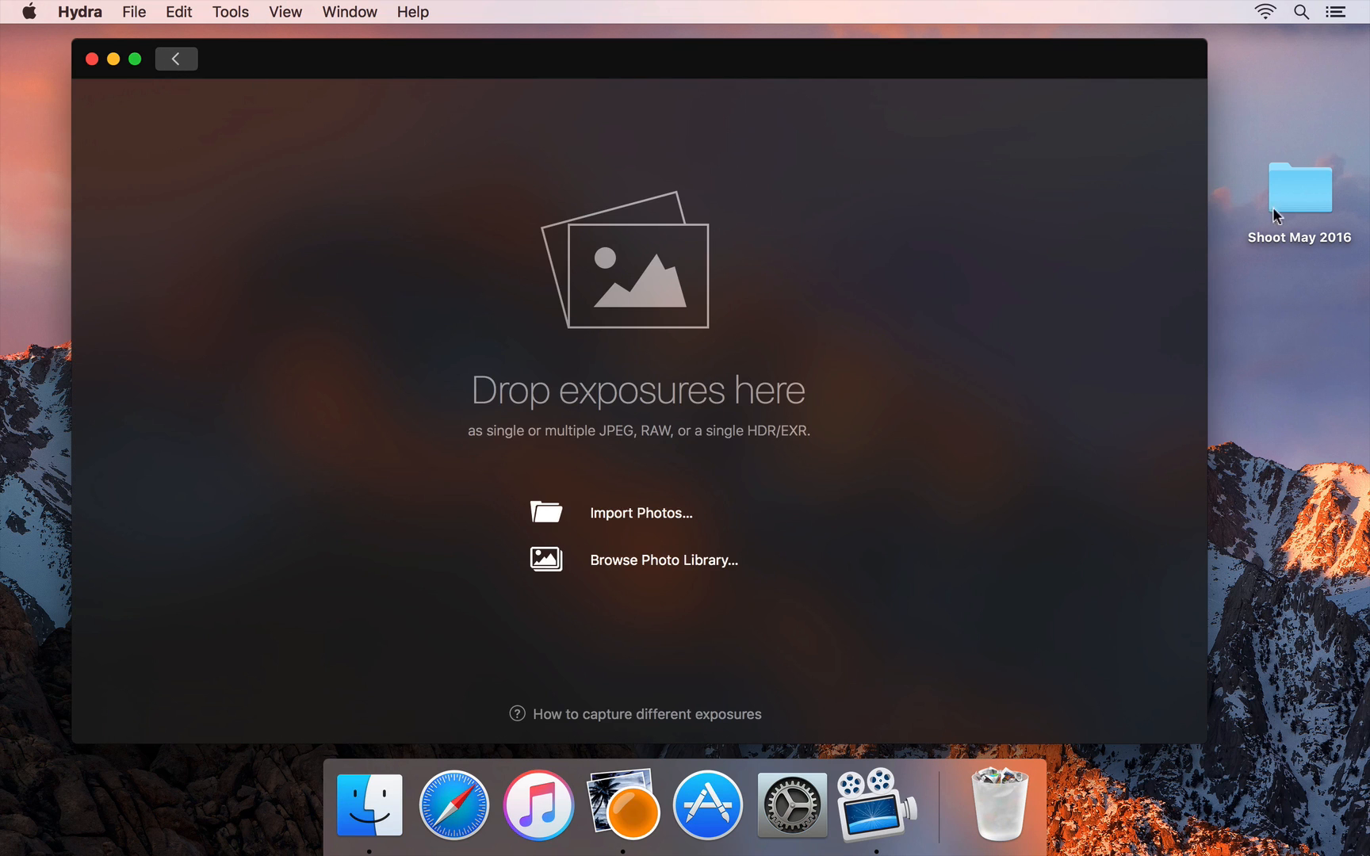
pyautogui.doubleClick(1311, 205)
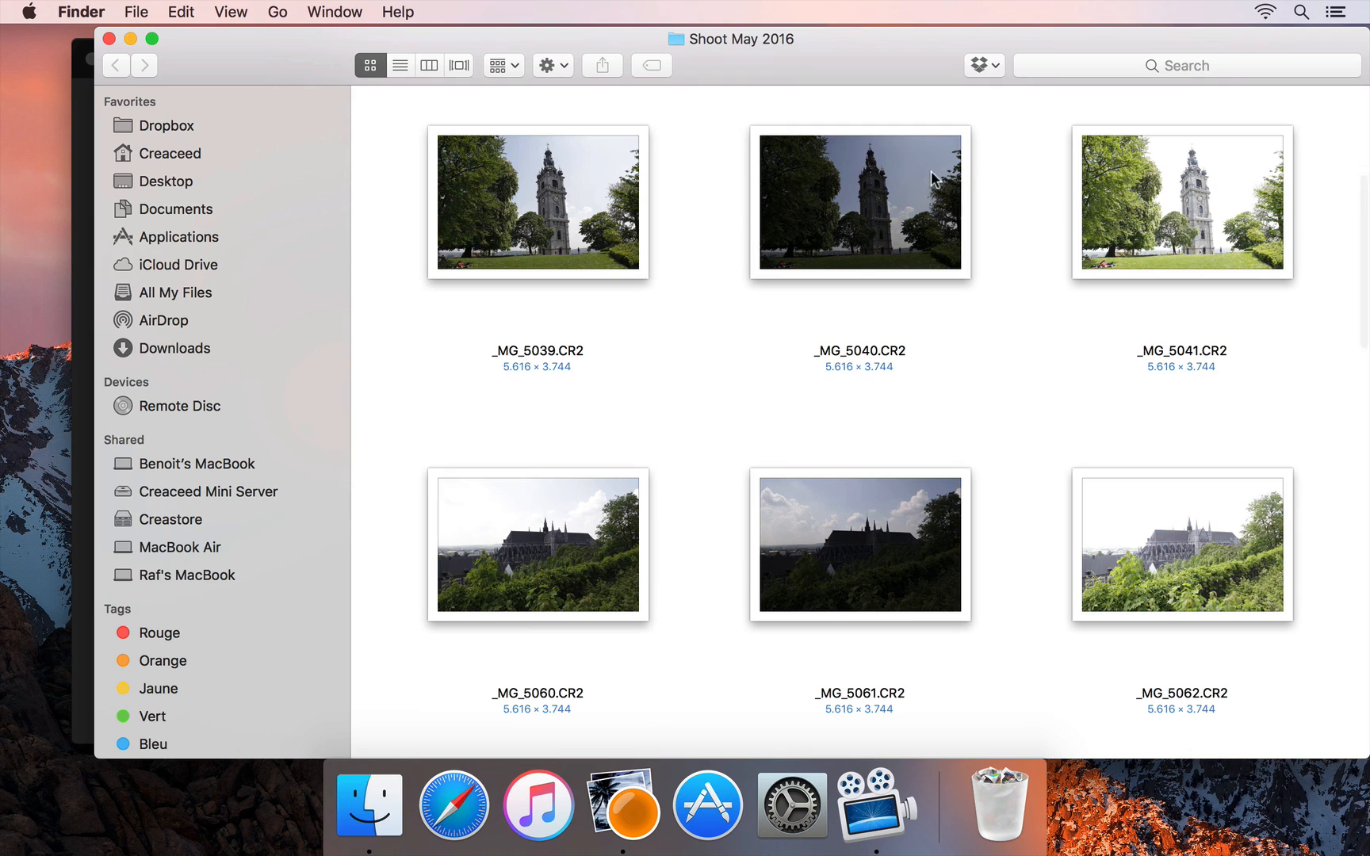
# Step: Examine the three bracketed belfry exposures, _MG_5039.CR2, _MG_5040.CR2 and _MG_5041.CR2, one by one
pyautogui.click(564, 194)
pyautogui.click(832, 198)
pyautogui.click(1170, 218)
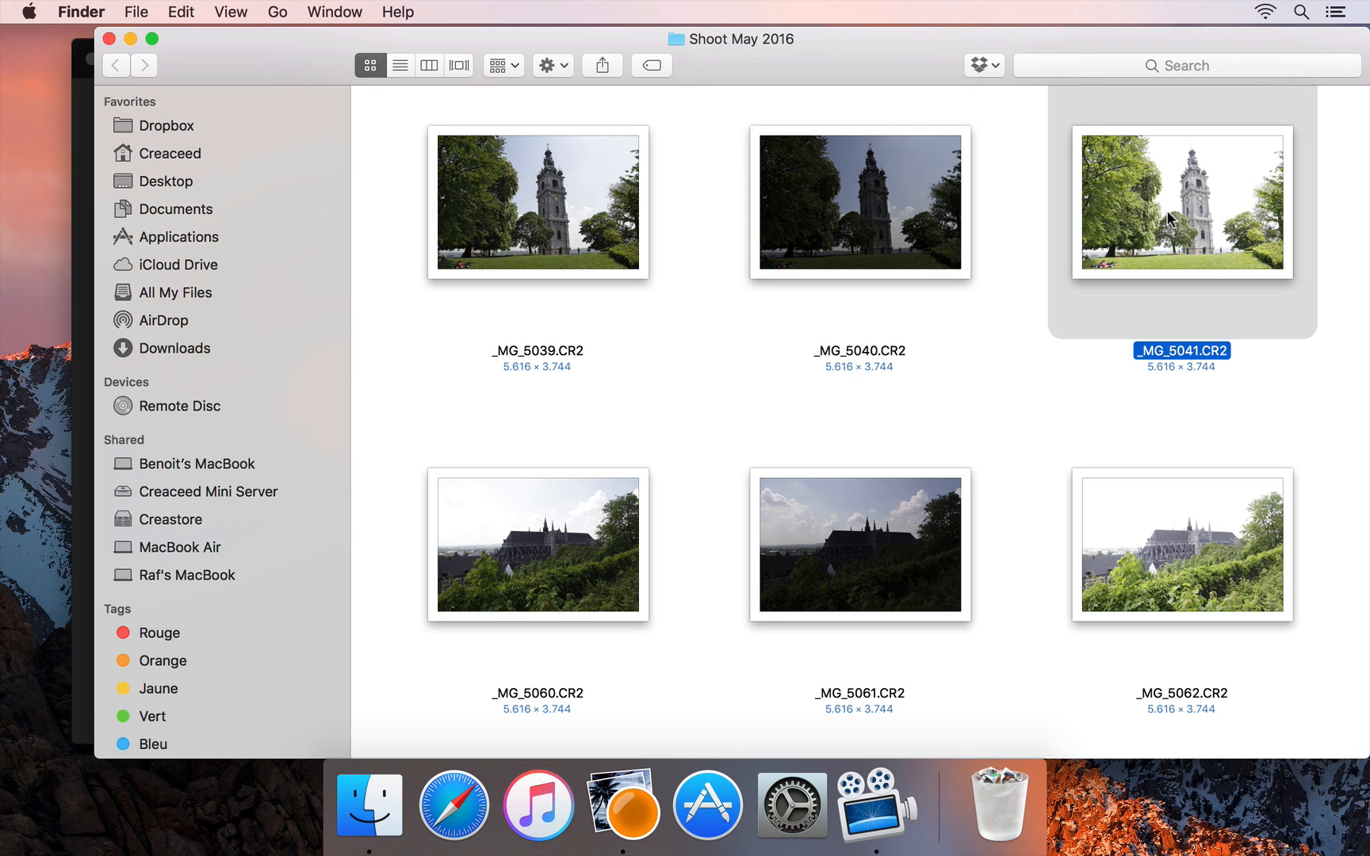
pyautogui.click(617, 235)
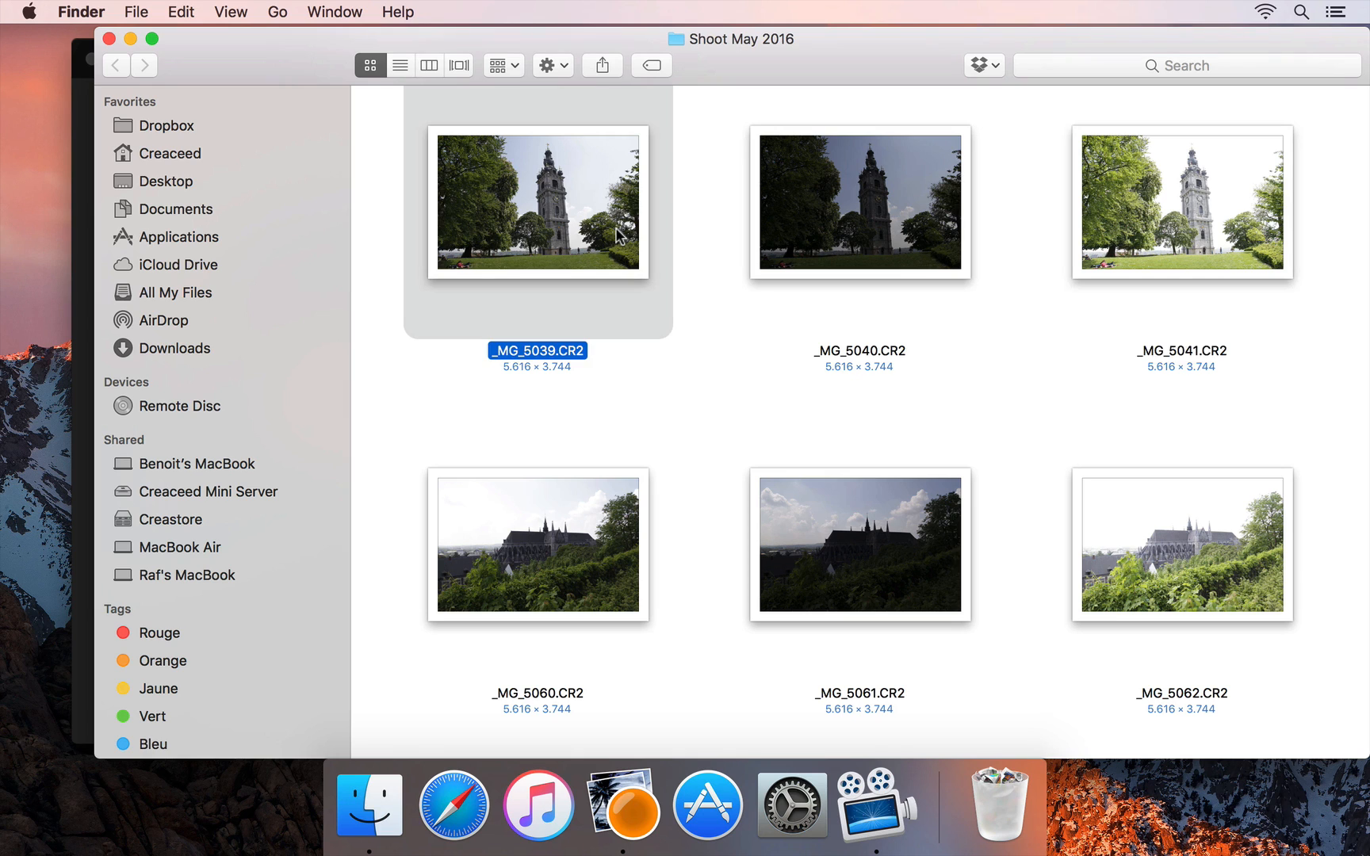
pyautogui.click(794, 218)
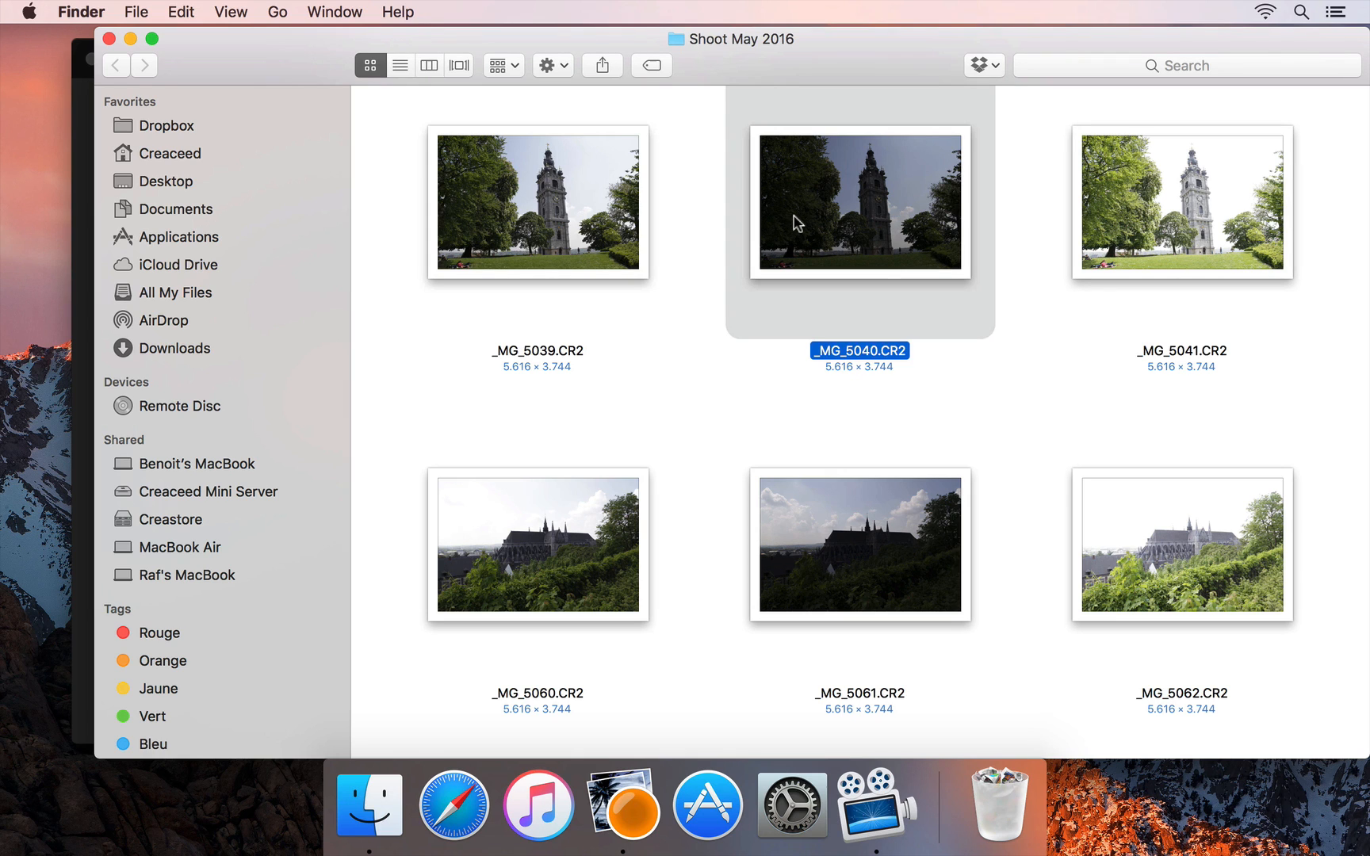
pyautogui.click(1137, 217)
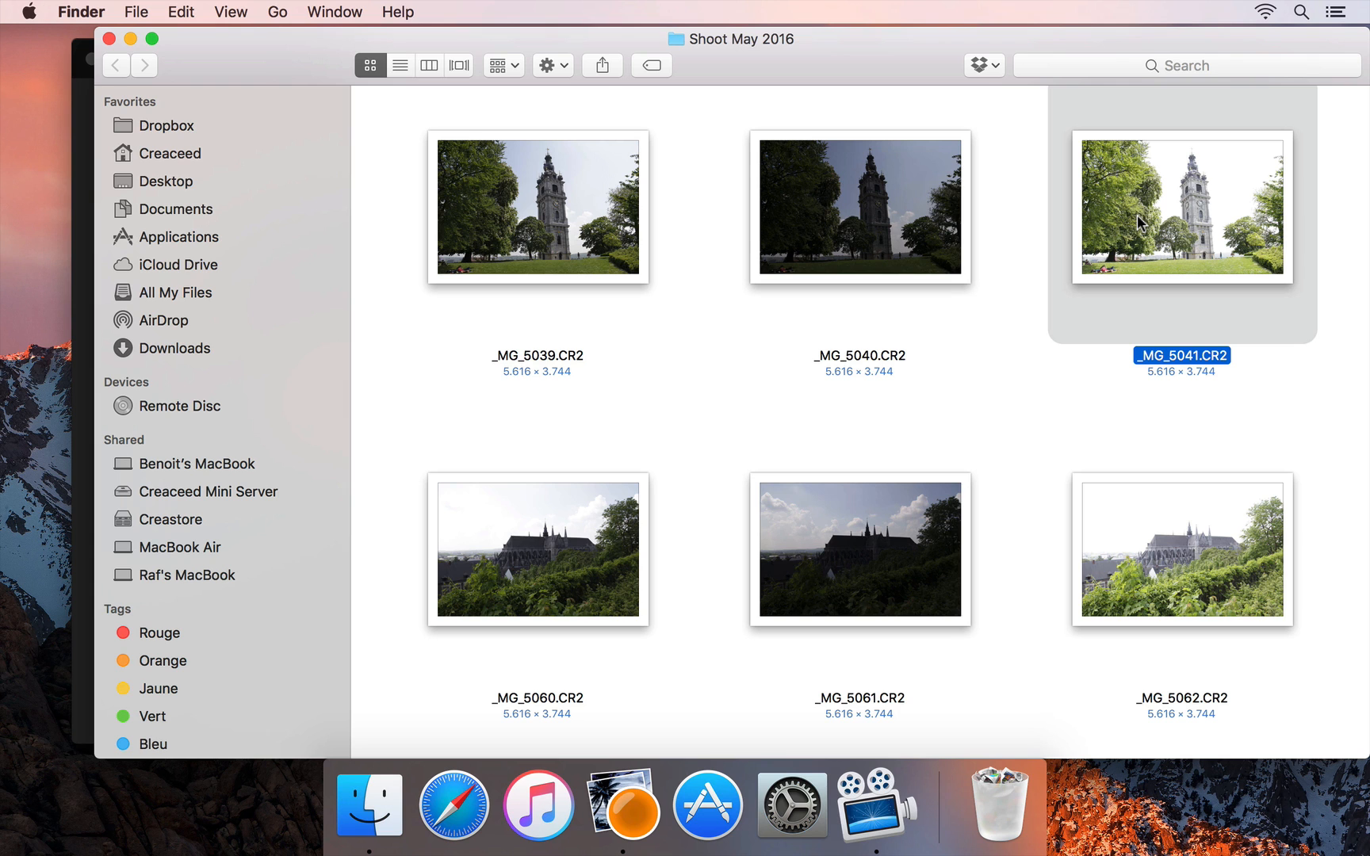
# Step: Select the three courtyard exposures _MG_5083.CR2, _MG_5084.CR2 and _MG_5085.CR2 together in the folder
pyautogui.scroll(1, 1138, 217)
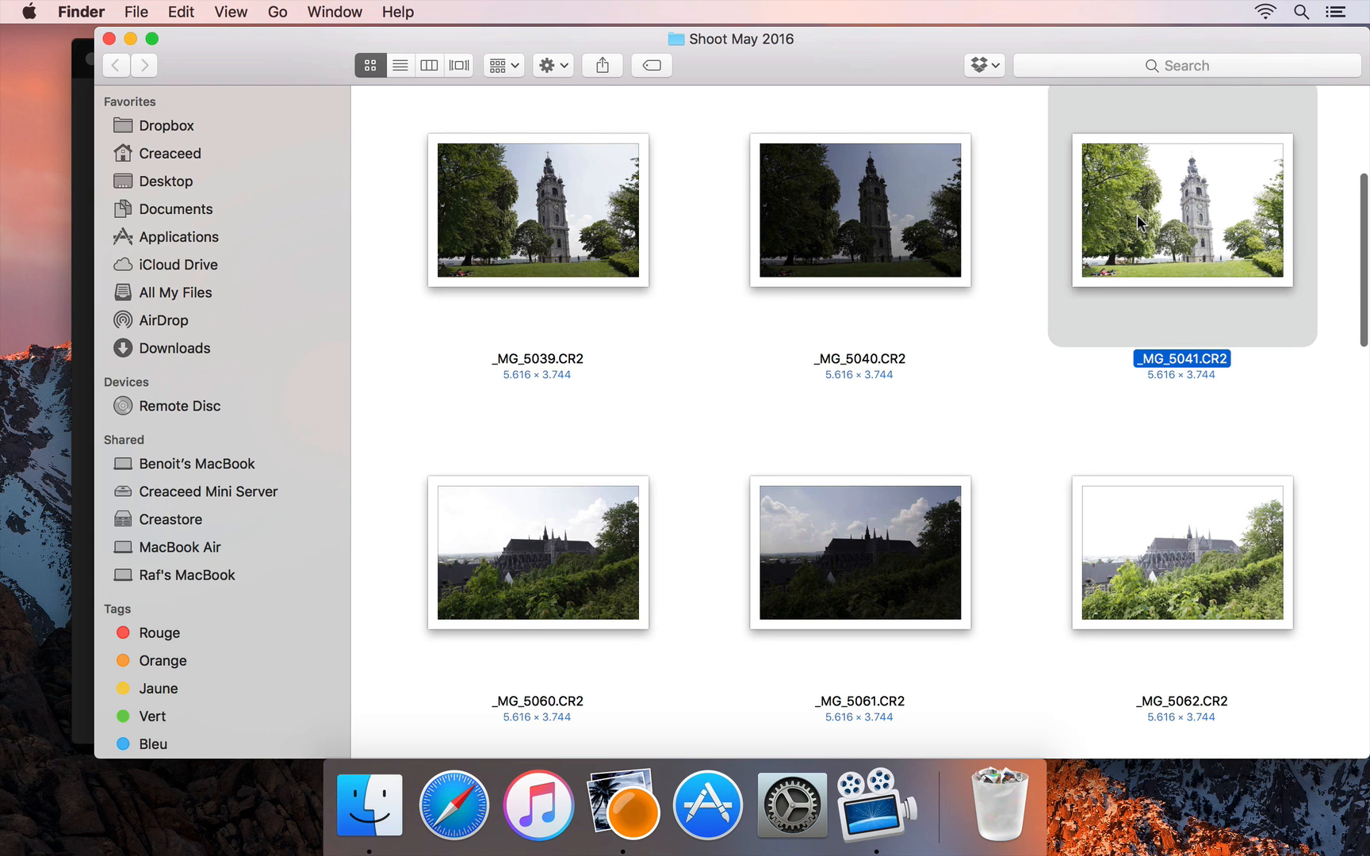
pyautogui.scroll(-5, 993, 337)
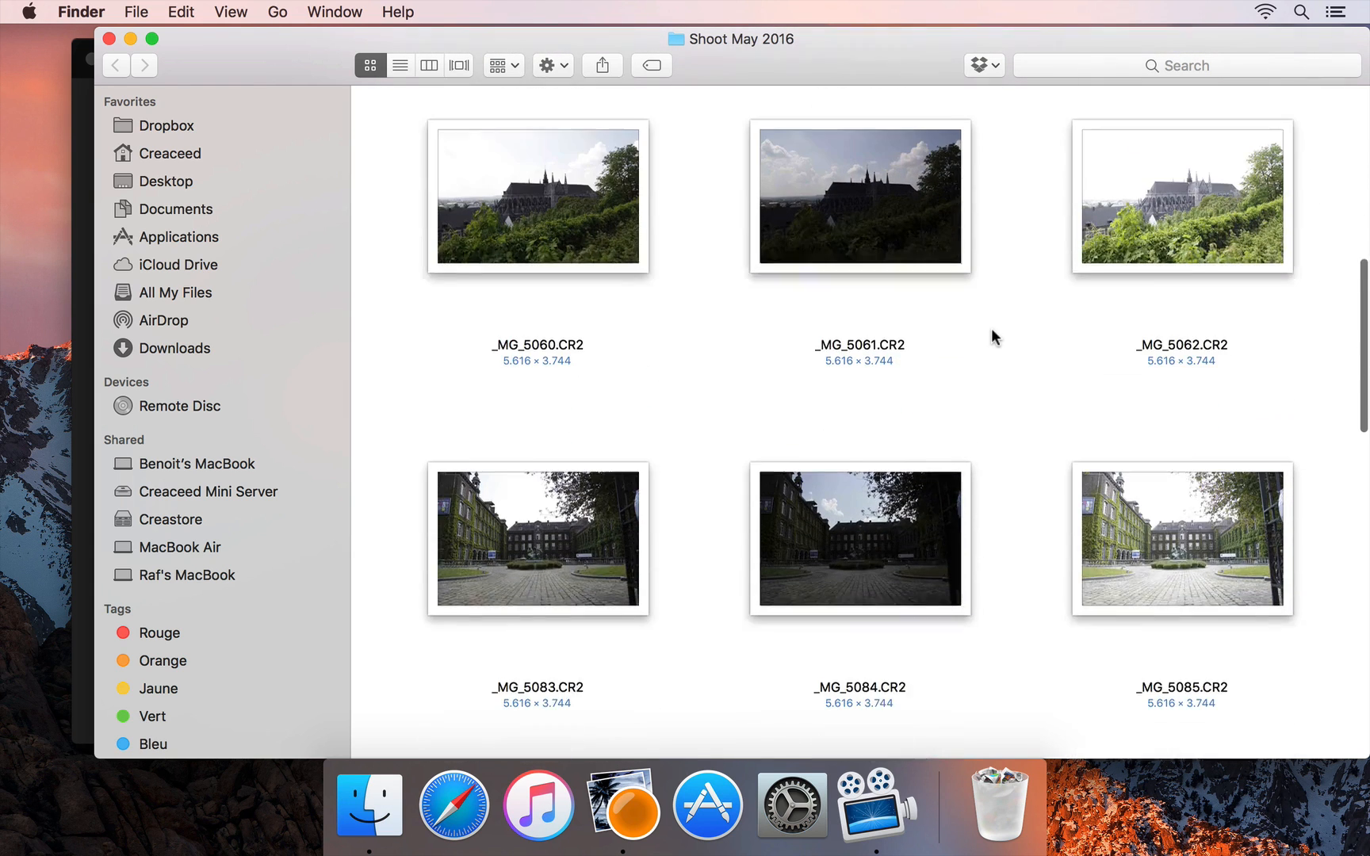
pyautogui.scroll(-1, 992, 329)
pyautogui.scroll(-3, 992, 333)
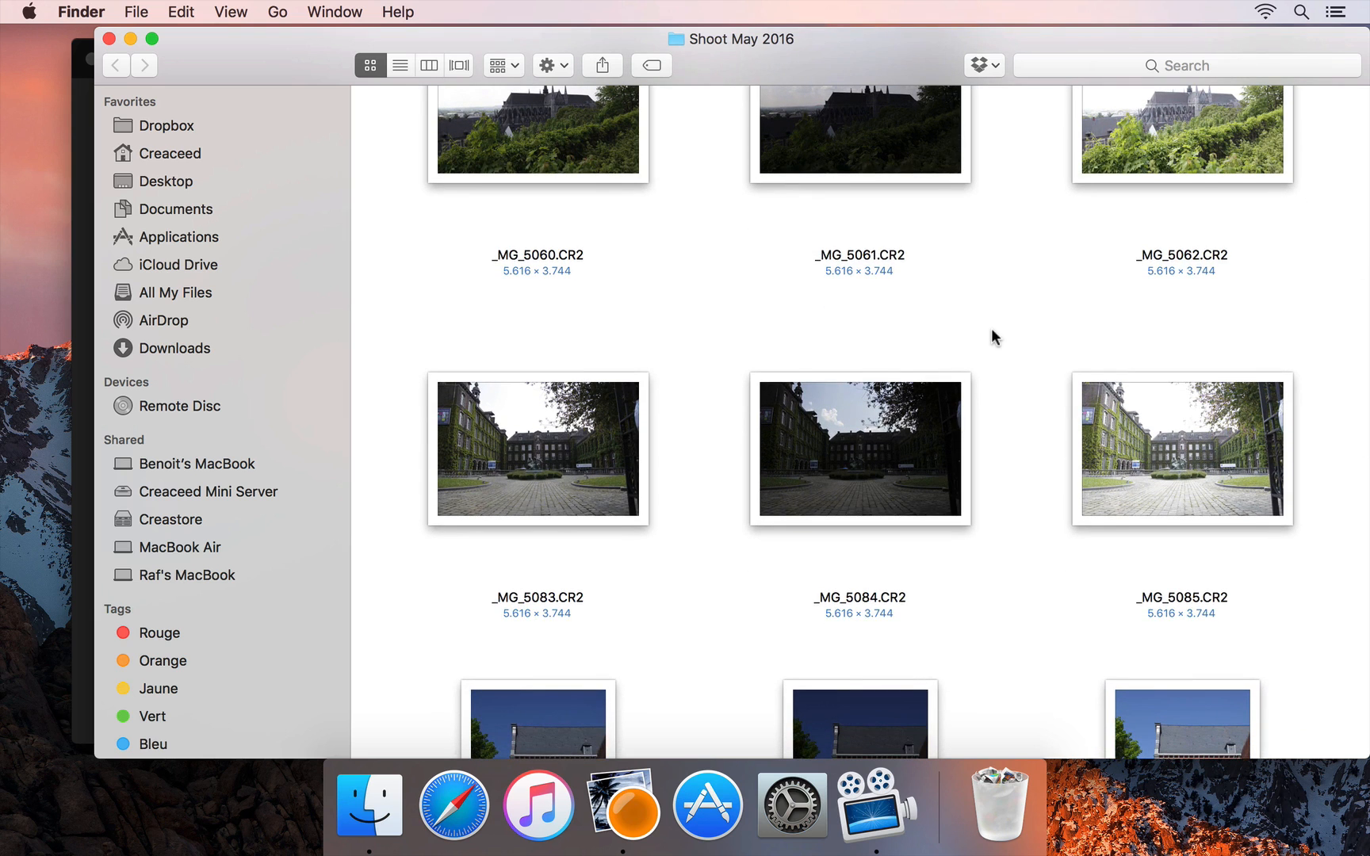
pyautogui.scroll(-3, 984, 330)
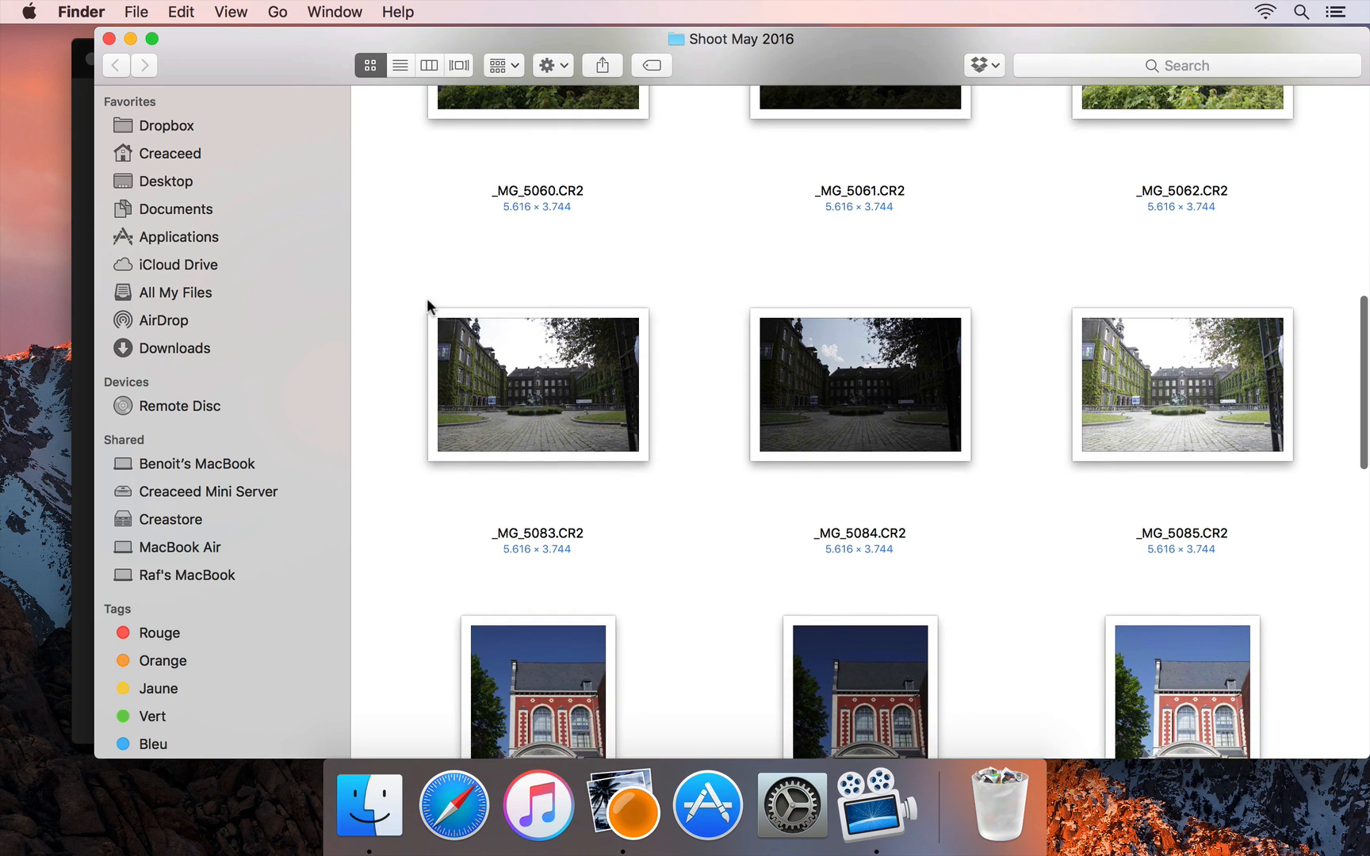
pyautogui.moveTo(411, 287); pyautogui.dragTo(1335, 528)
# Step: Switch to Hydra and inspect its photo import dialog and photo library browser without importing anything
pyautogui.click(76, 171)
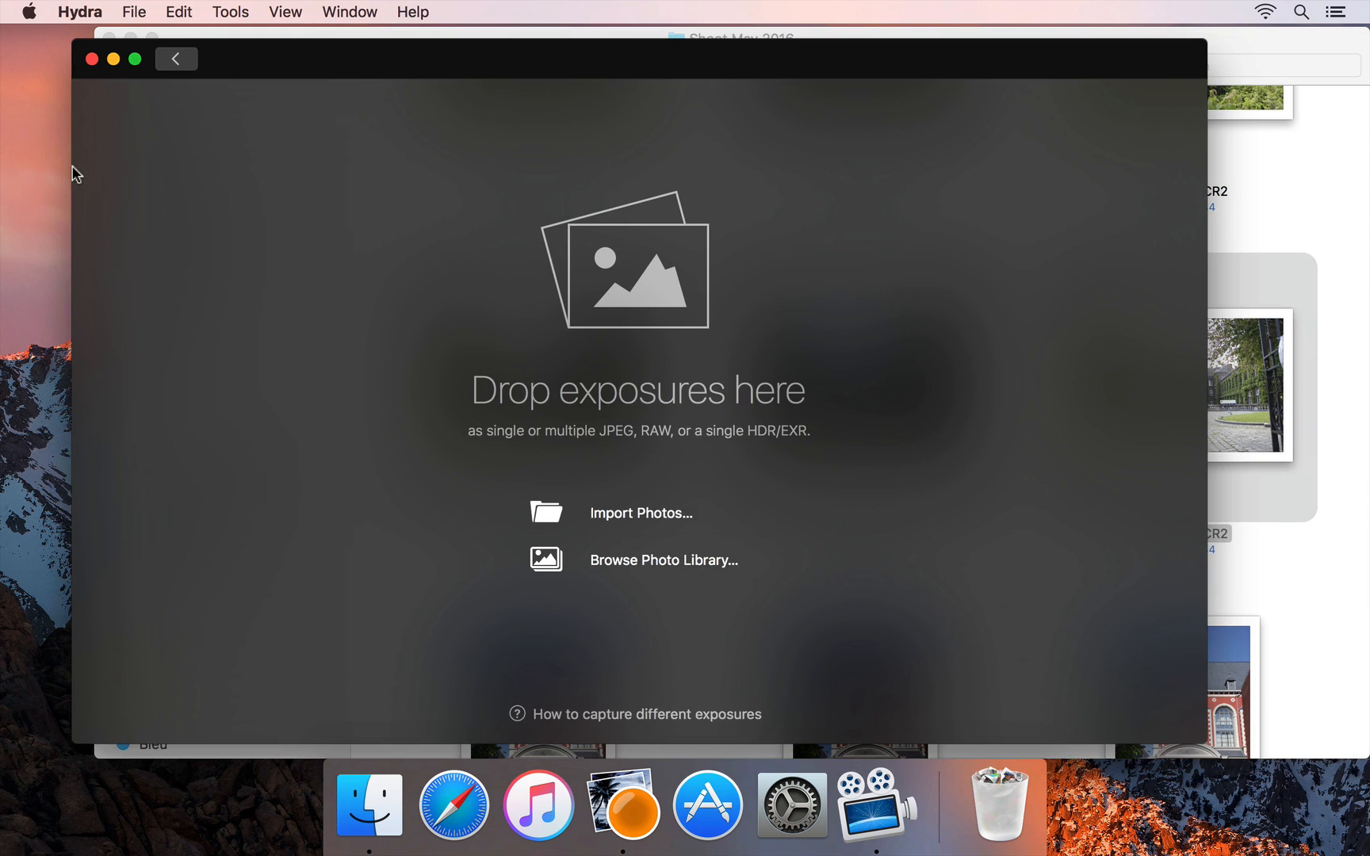
pyautogui.click(618, 519)
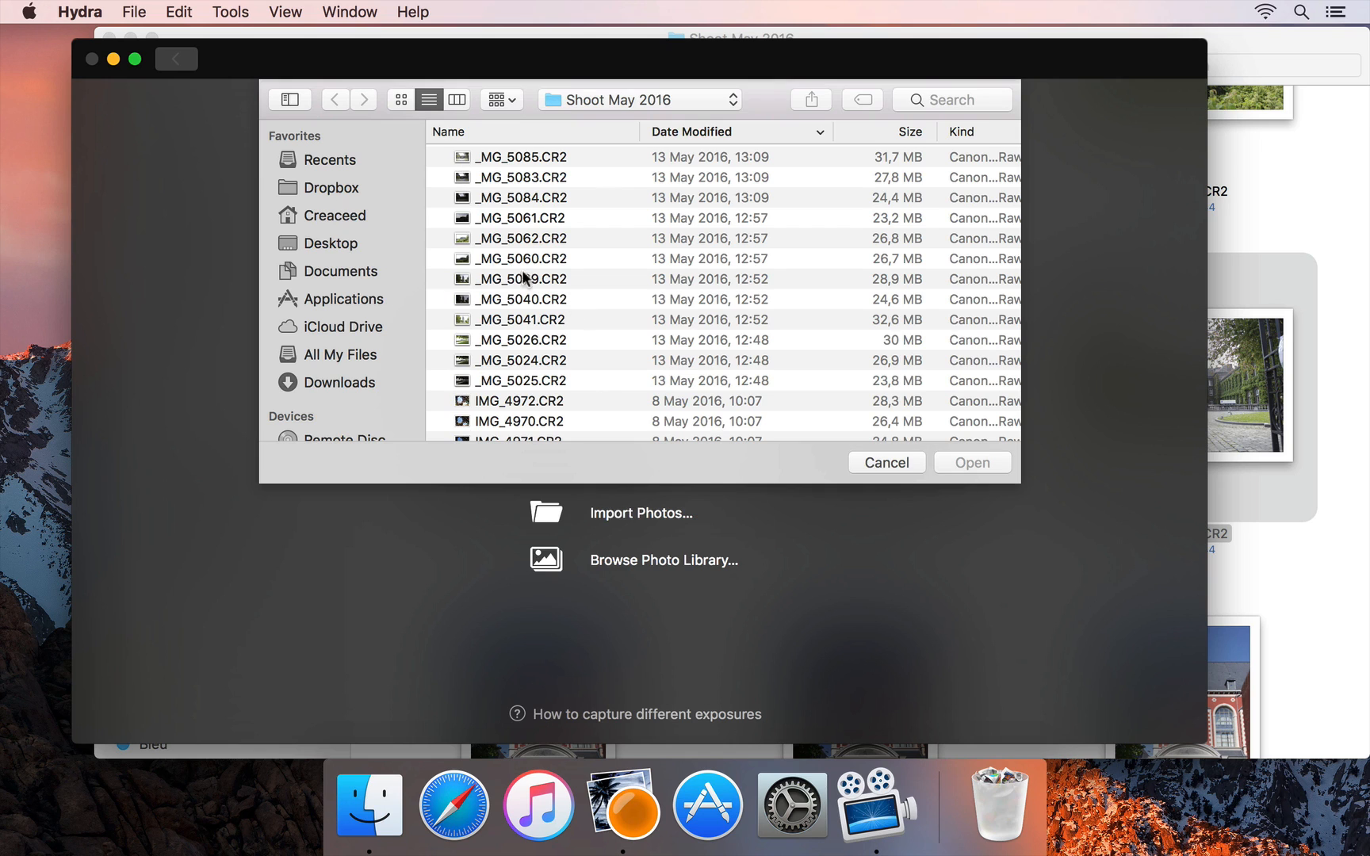
pyautogui.click(896, 462)
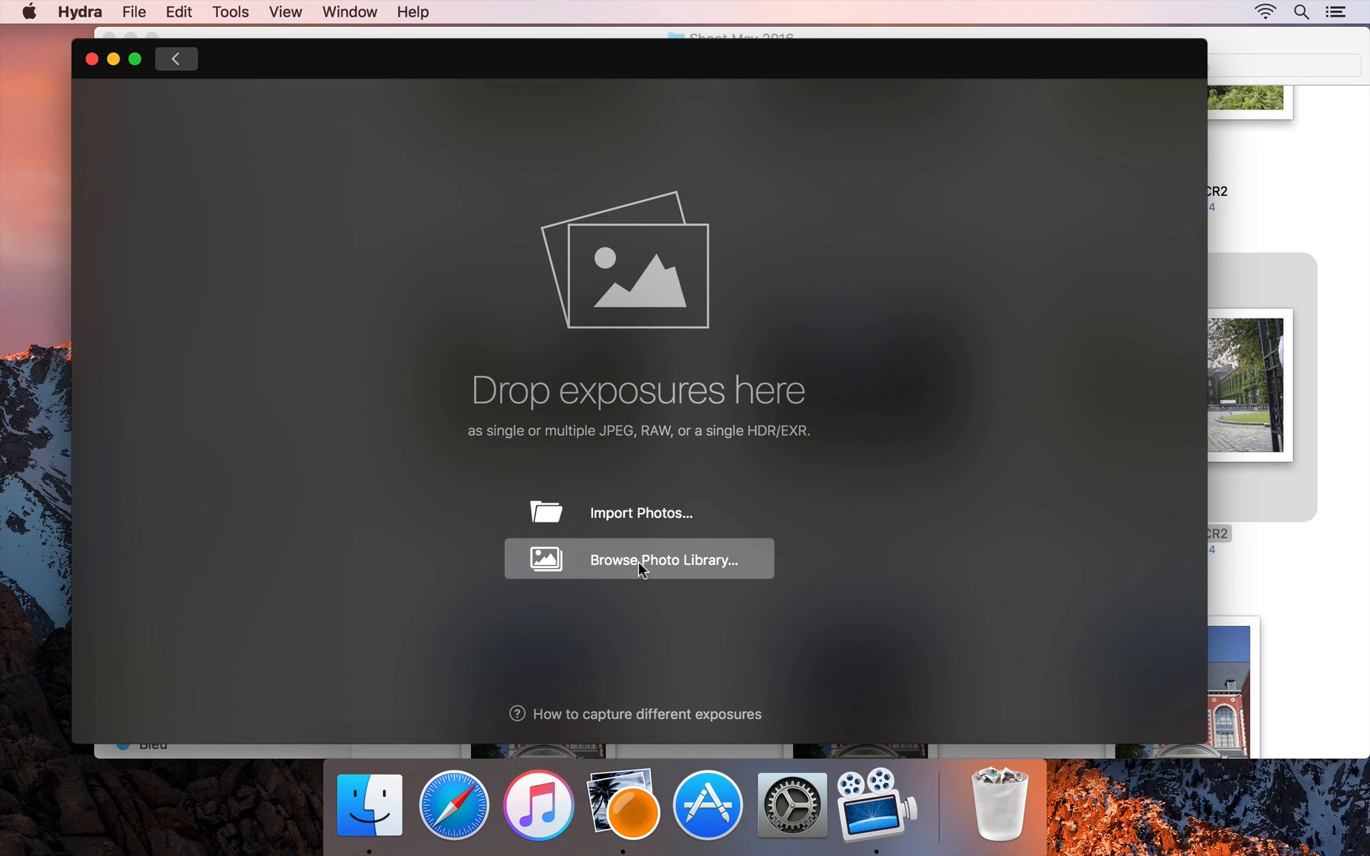
pyautogui.click(640, 559)
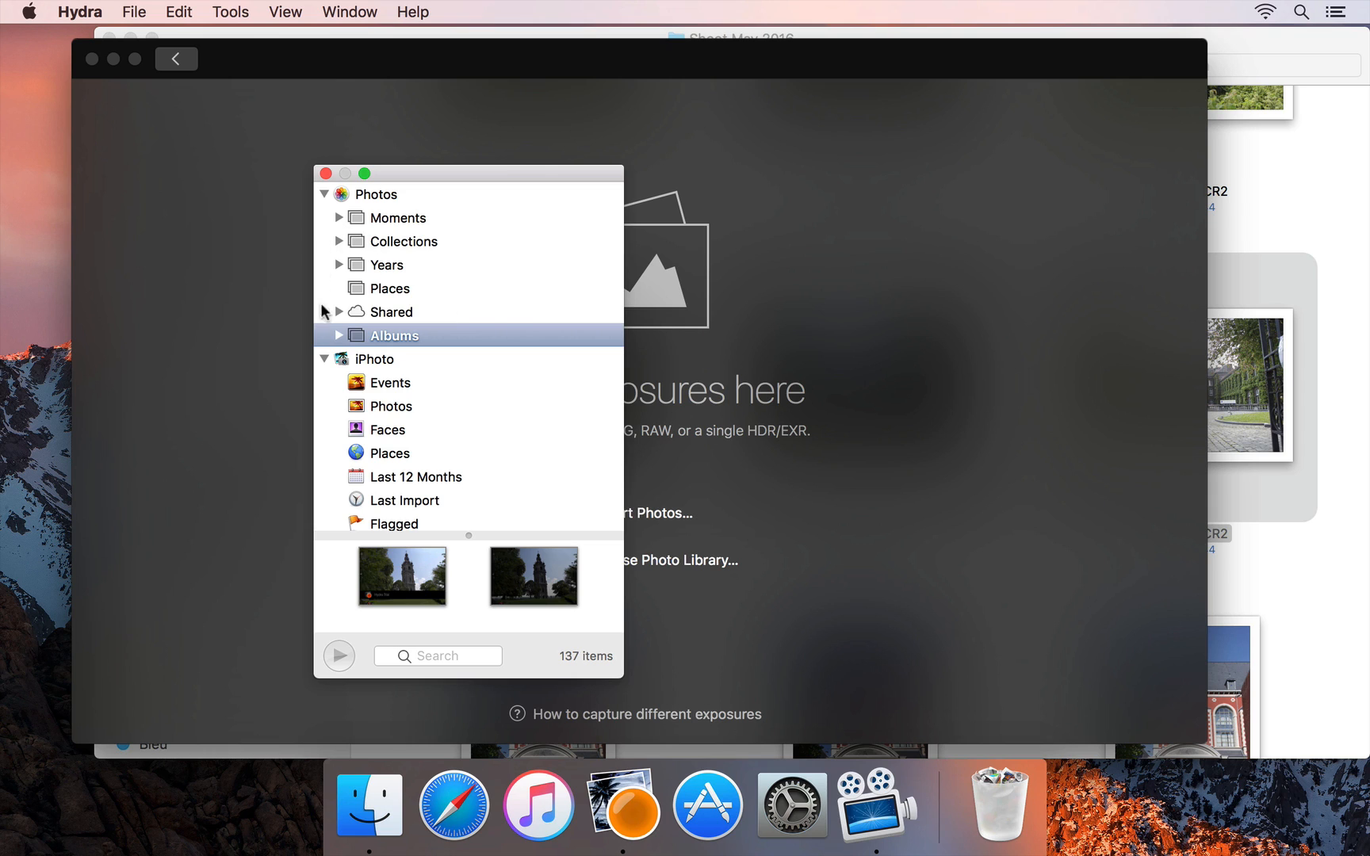
pyautogui.click(325, 174)
pyautogui.click(133, 12)
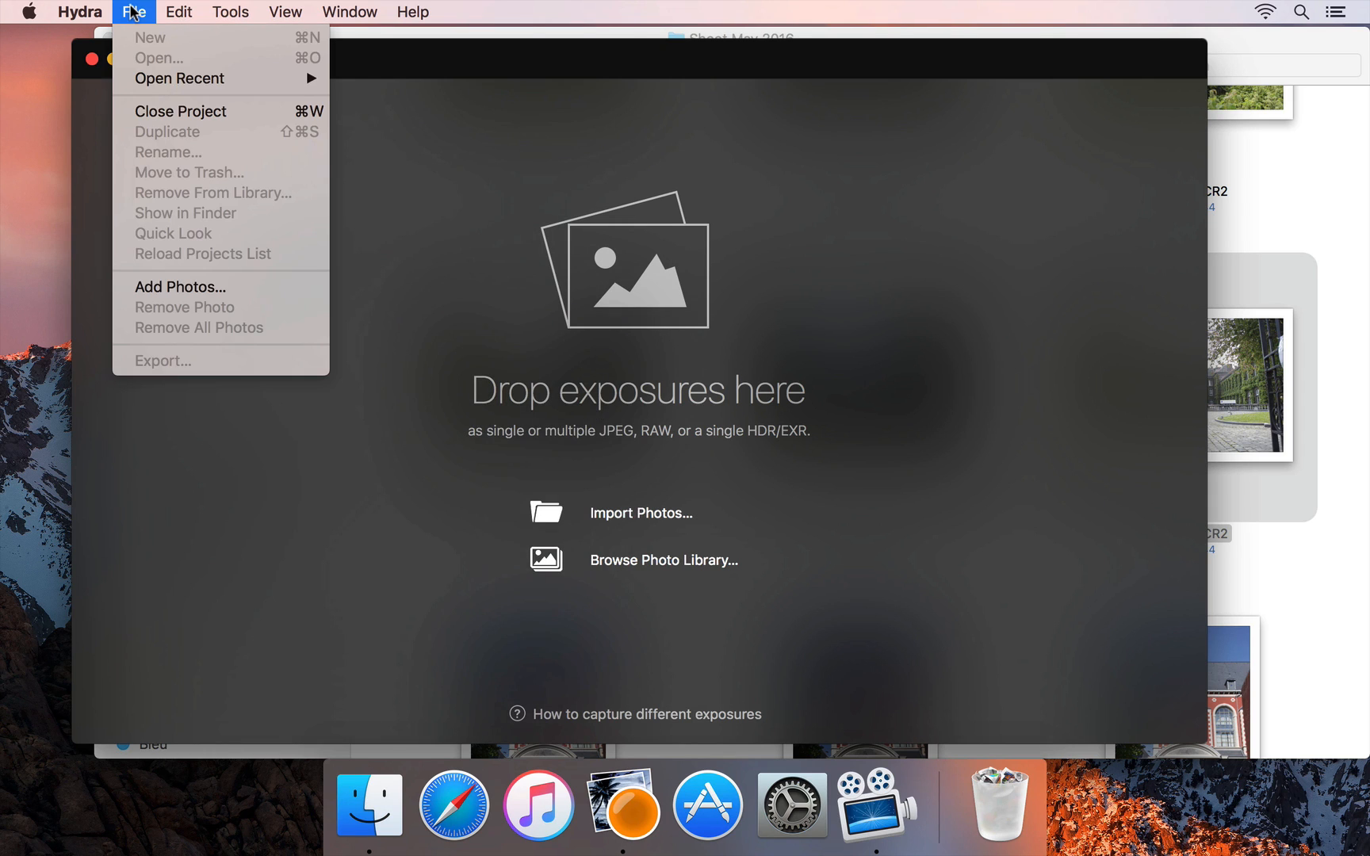
pyautogui.click(151, 288)
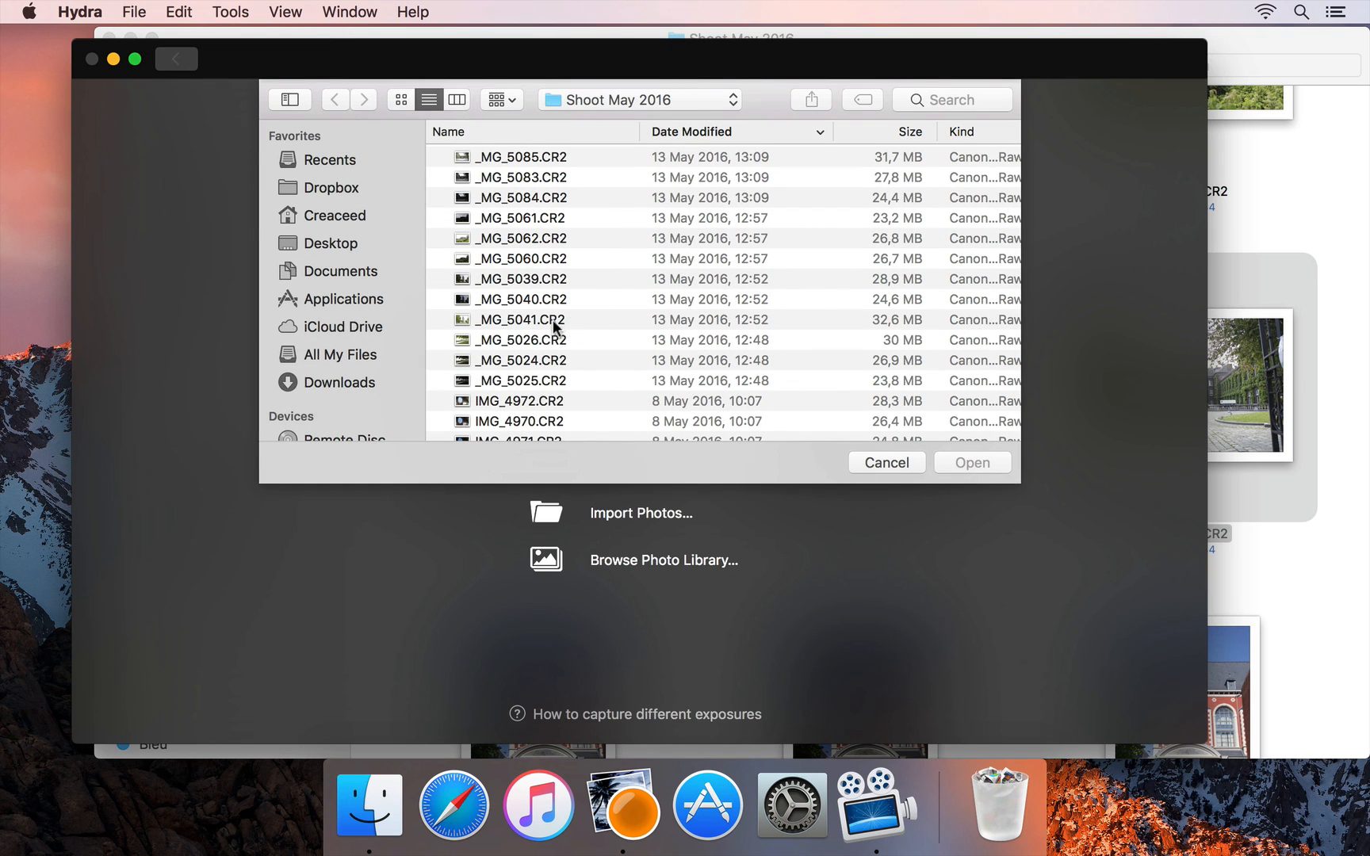
pyautogui.click(894, 461)
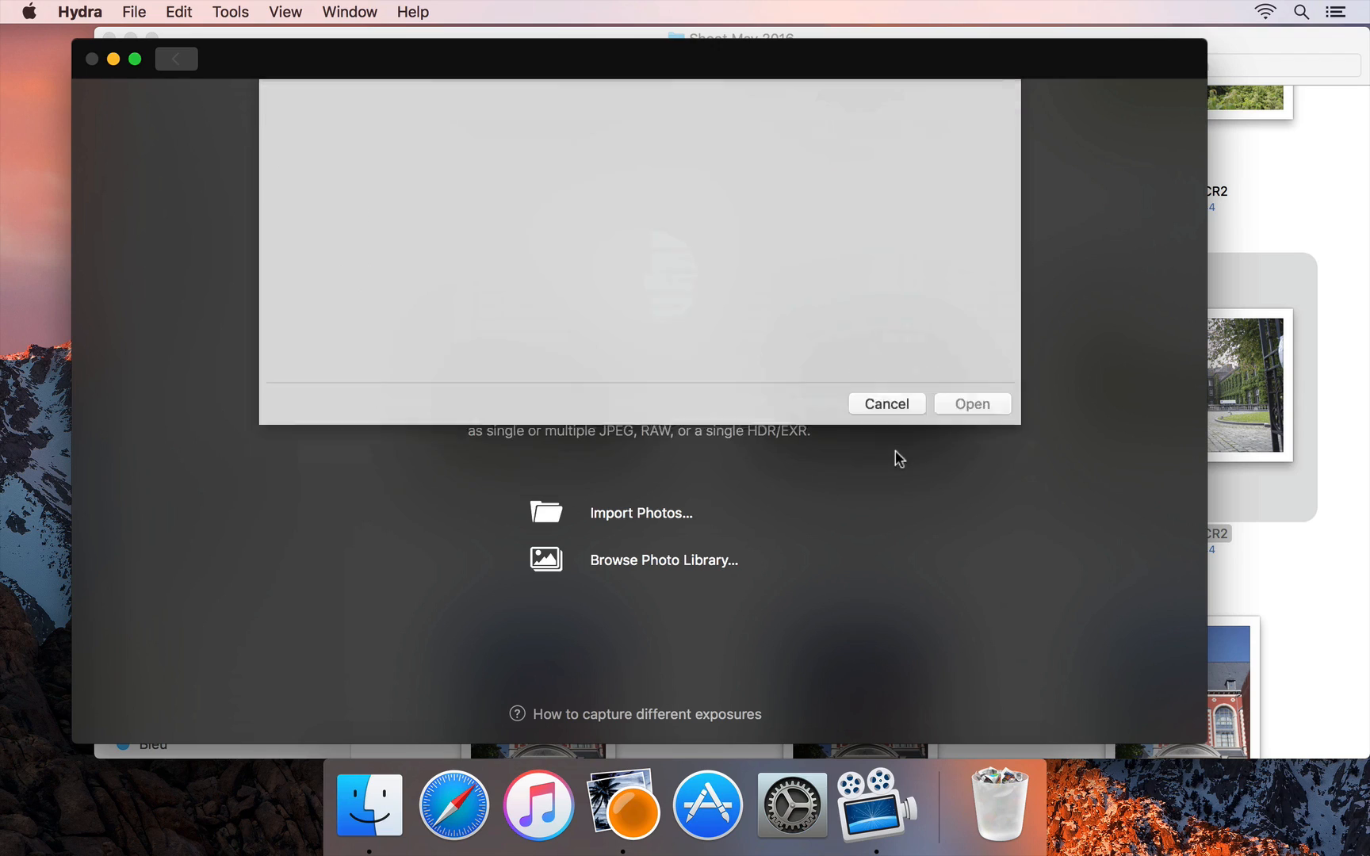
# Step: Add the three selected courtyard exposures from the Finder folder to the empty Hydra project
pyautogui.click(1332, 409)
pyautogui.moveTo(508, 333); pyautogui.dragTo(77, 234)
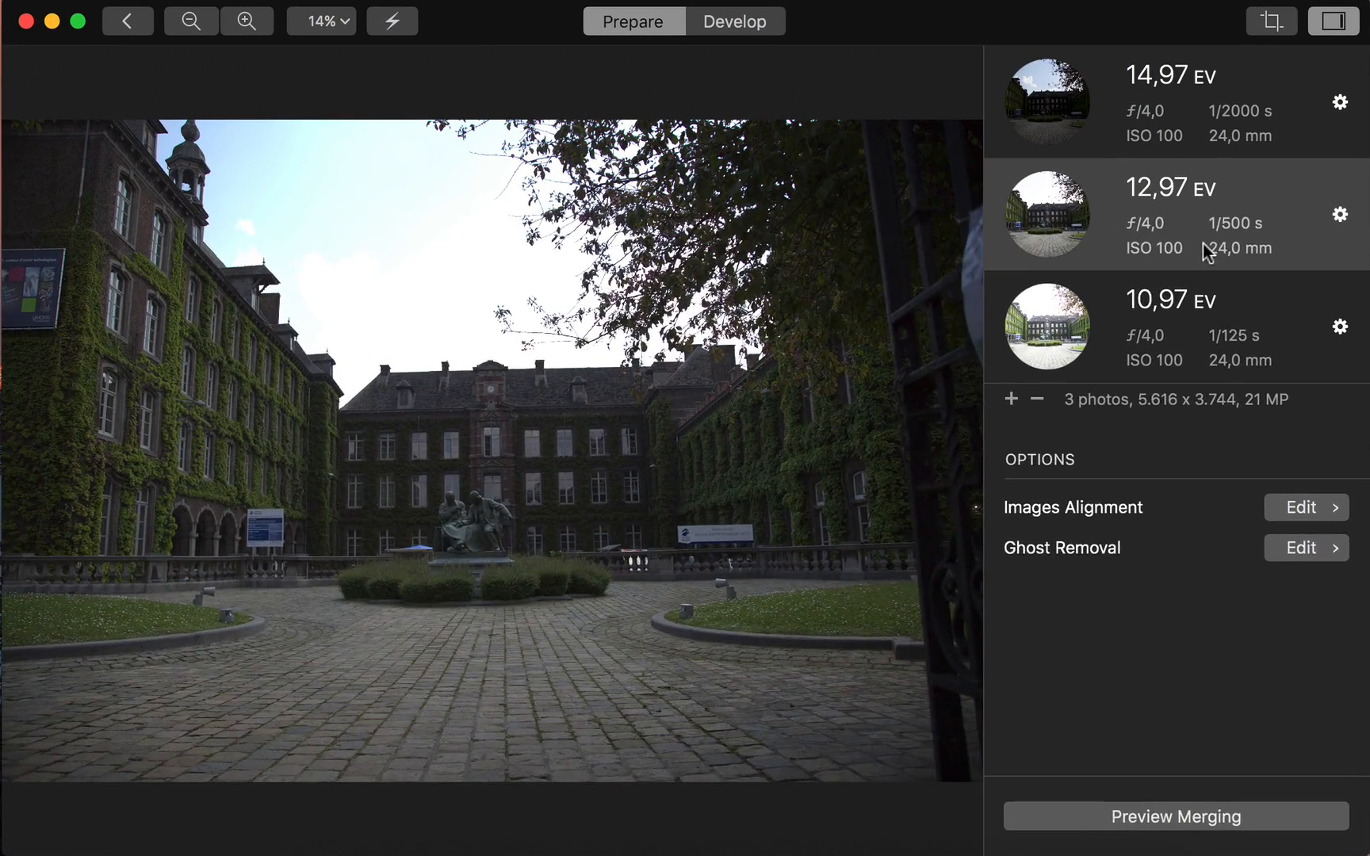
# Step: Open the project's image alignment, reset it, and add an alignment point for Exposure 1 beside the roofline below the bell turret
pyautogui.click(1300, 507)
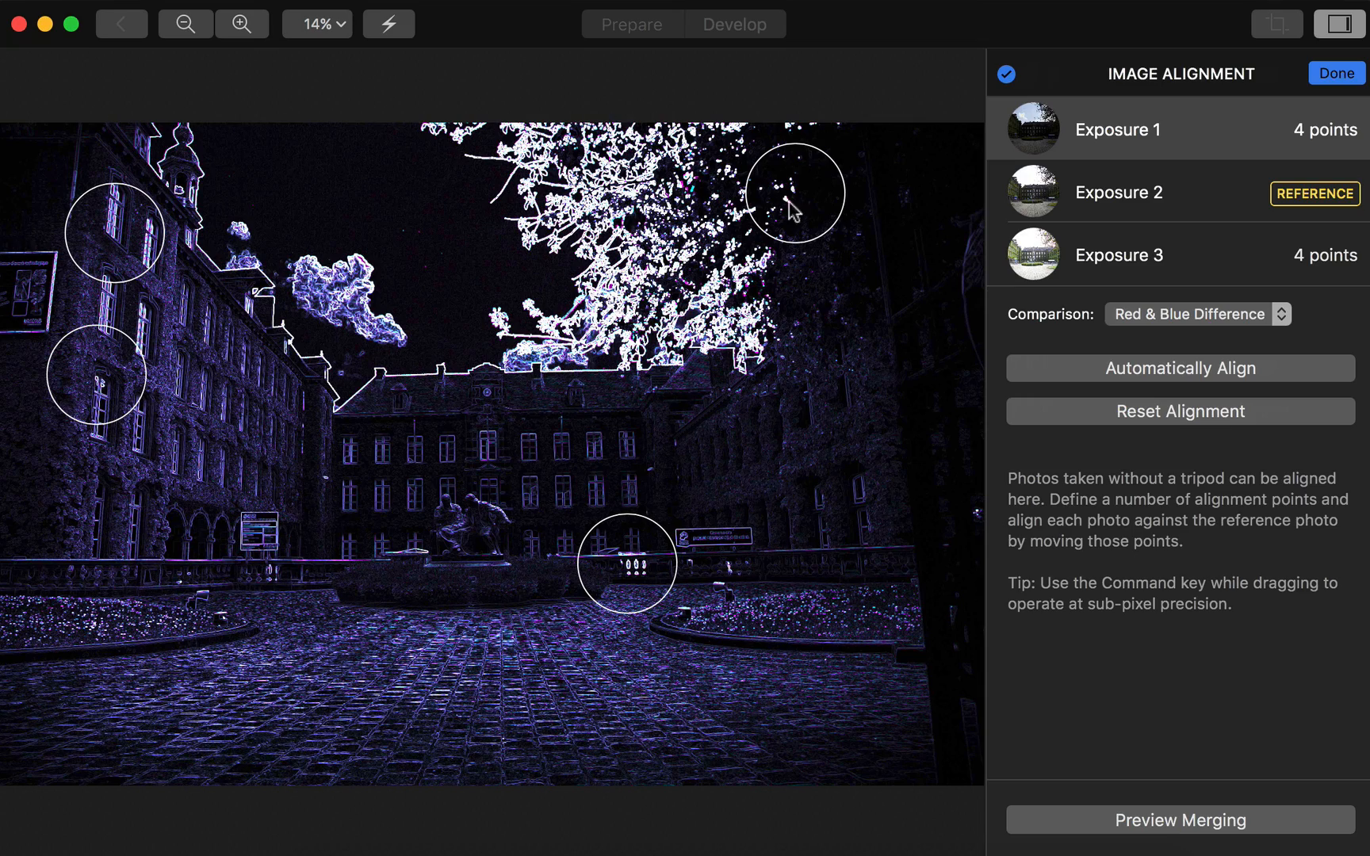
pyautogui.click(1142, 409)
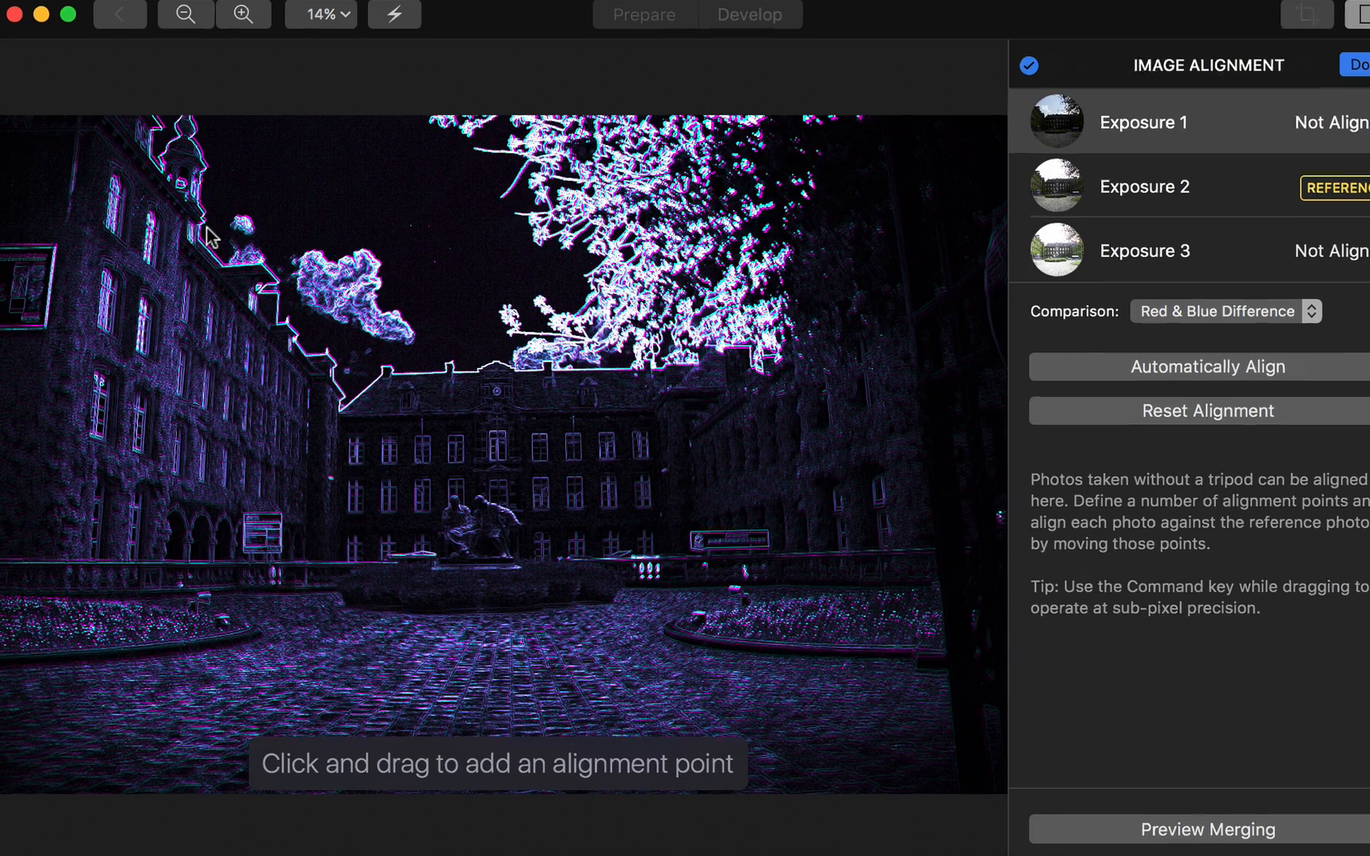
pyautogui.moveTo(203, 232); pyautogui.dragTo(198, 230)
pyautogui.moveTo(312, 117); pyautogui.dragTo(312, 117)
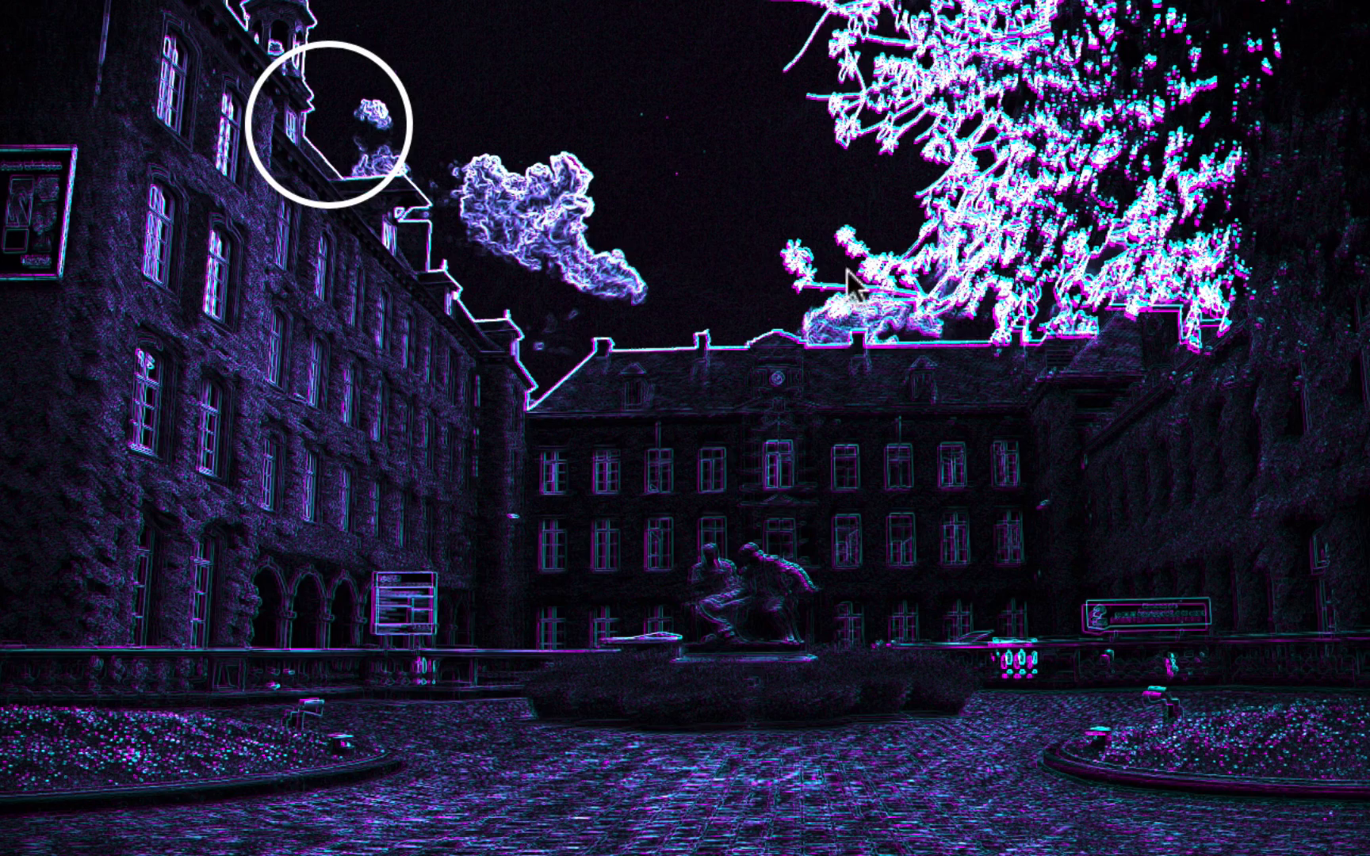
# Step: Add Exposure 1 alignment points at the roof below the tree, the ground-floor arches and the upper foliage, readjust the roof point, and finish alignment
pyautogui.moveTo(1084, 311); pyautogui.dragTo(1083, 303)
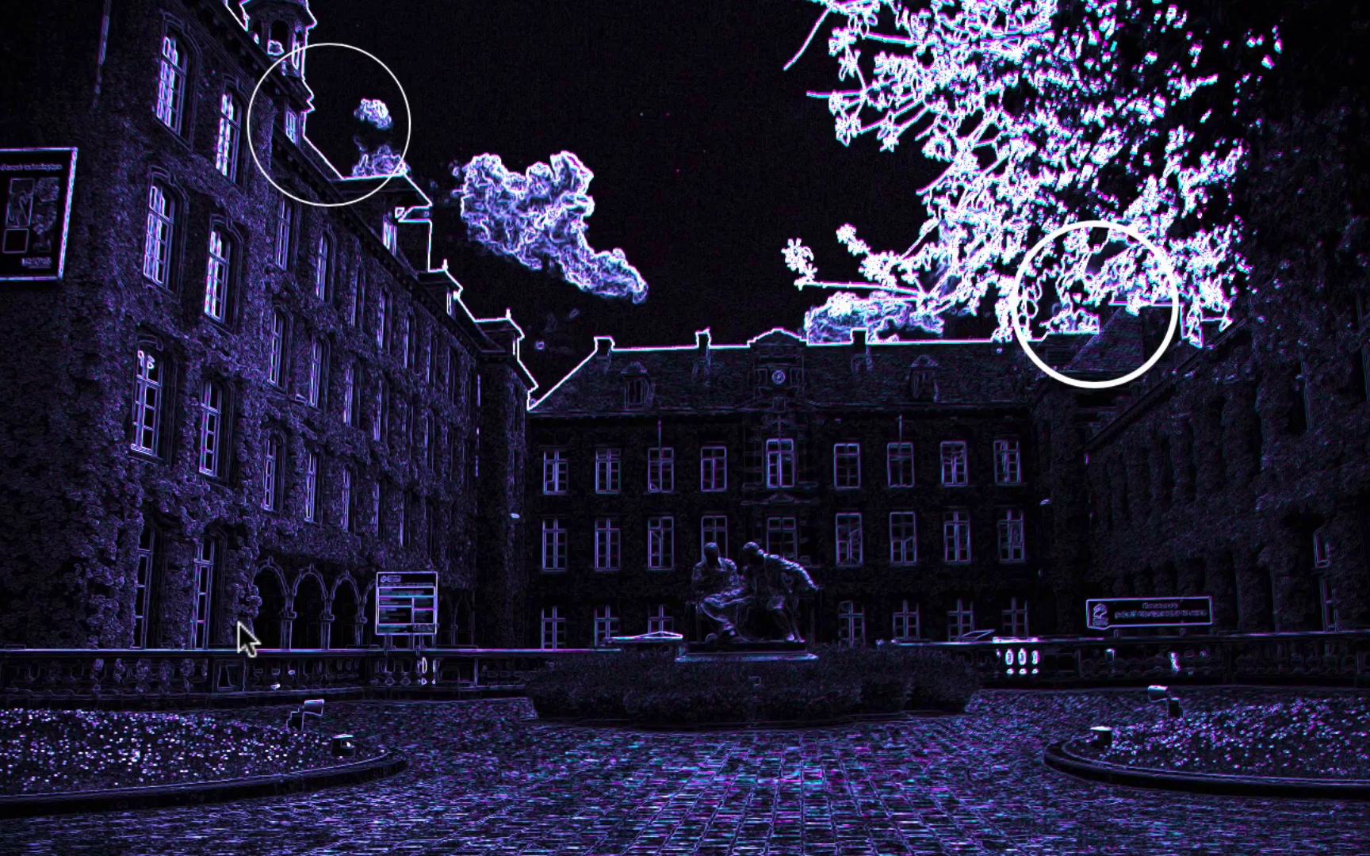
pyautogui.moveTo(239, 633); pyautogui.dragTo(205, 596)
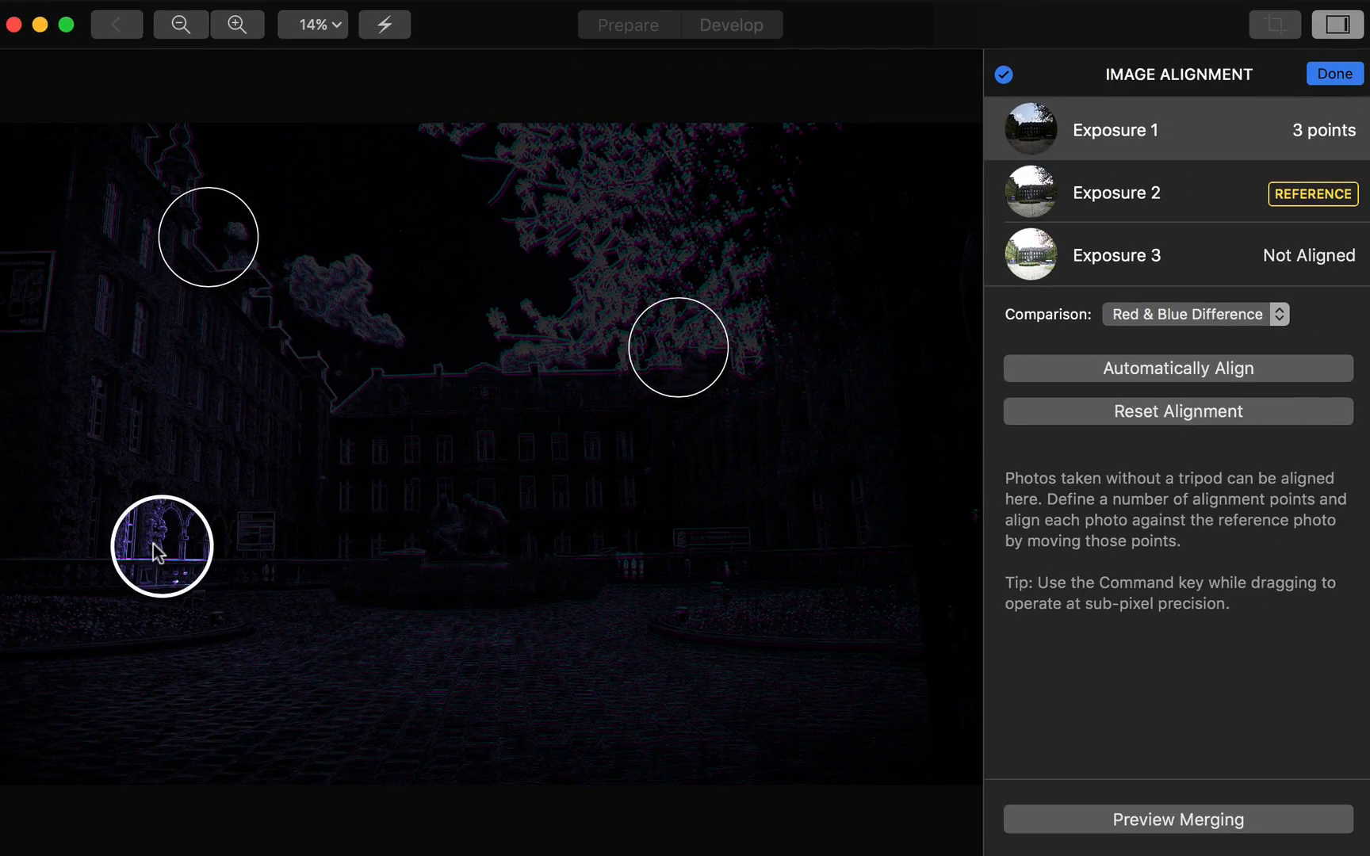
pyautogui.moveTo(156, 553); pyautogui.dragTo(157, 553)
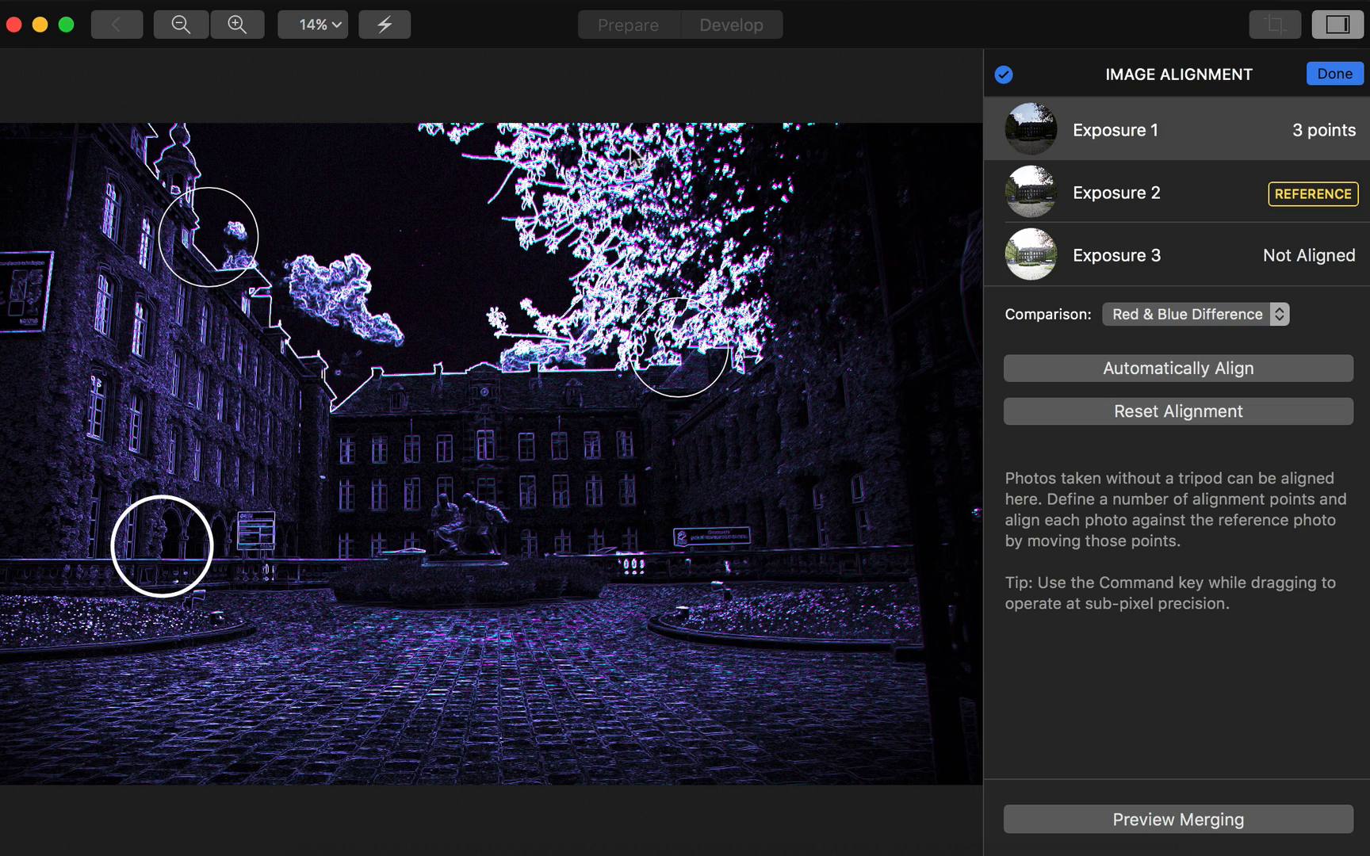
pyautogui.moveTo(630, 156); pyautogui.dragTo(624, 152)
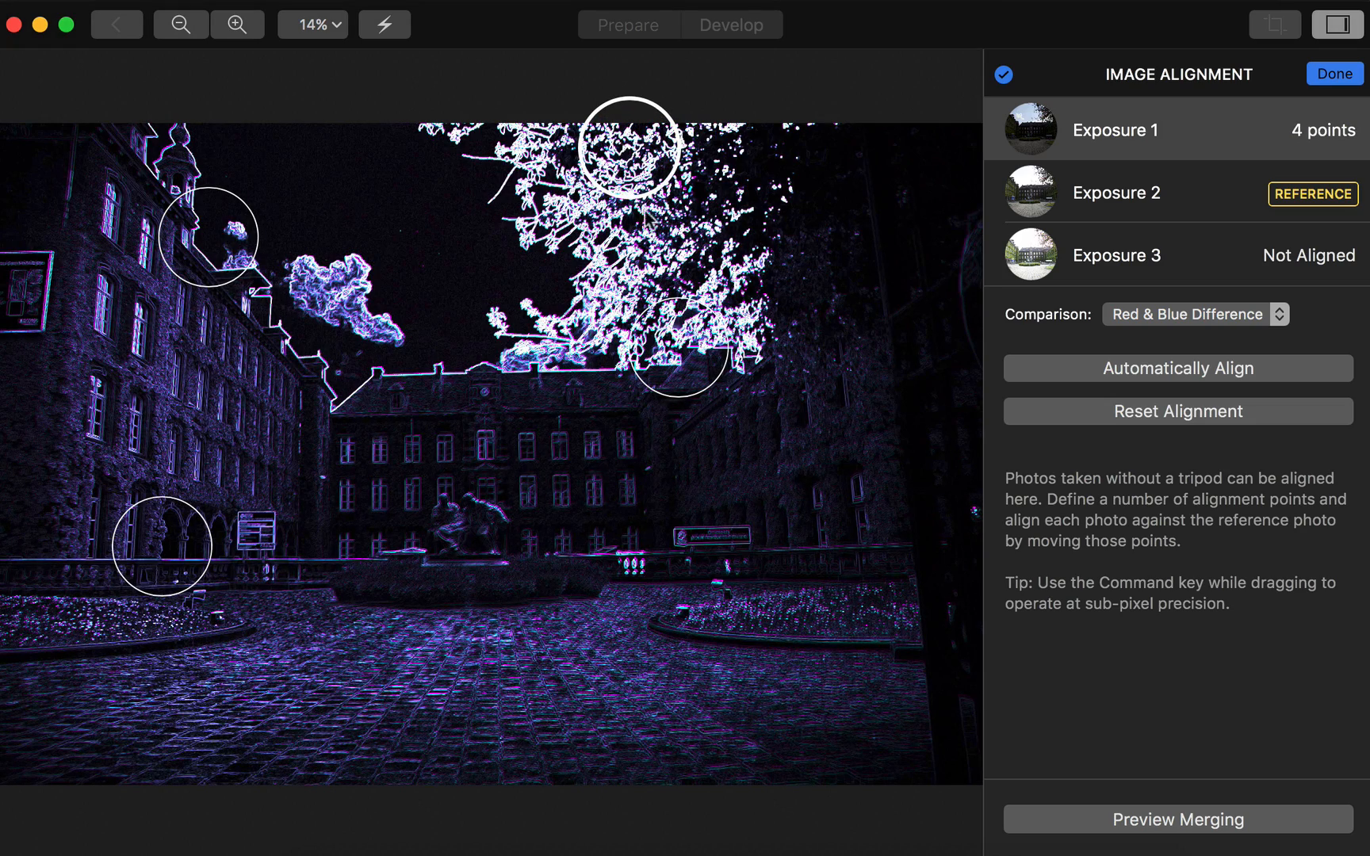
pyautogui.moveTo(672, 383); pyautogui.dragTo(675, 372)
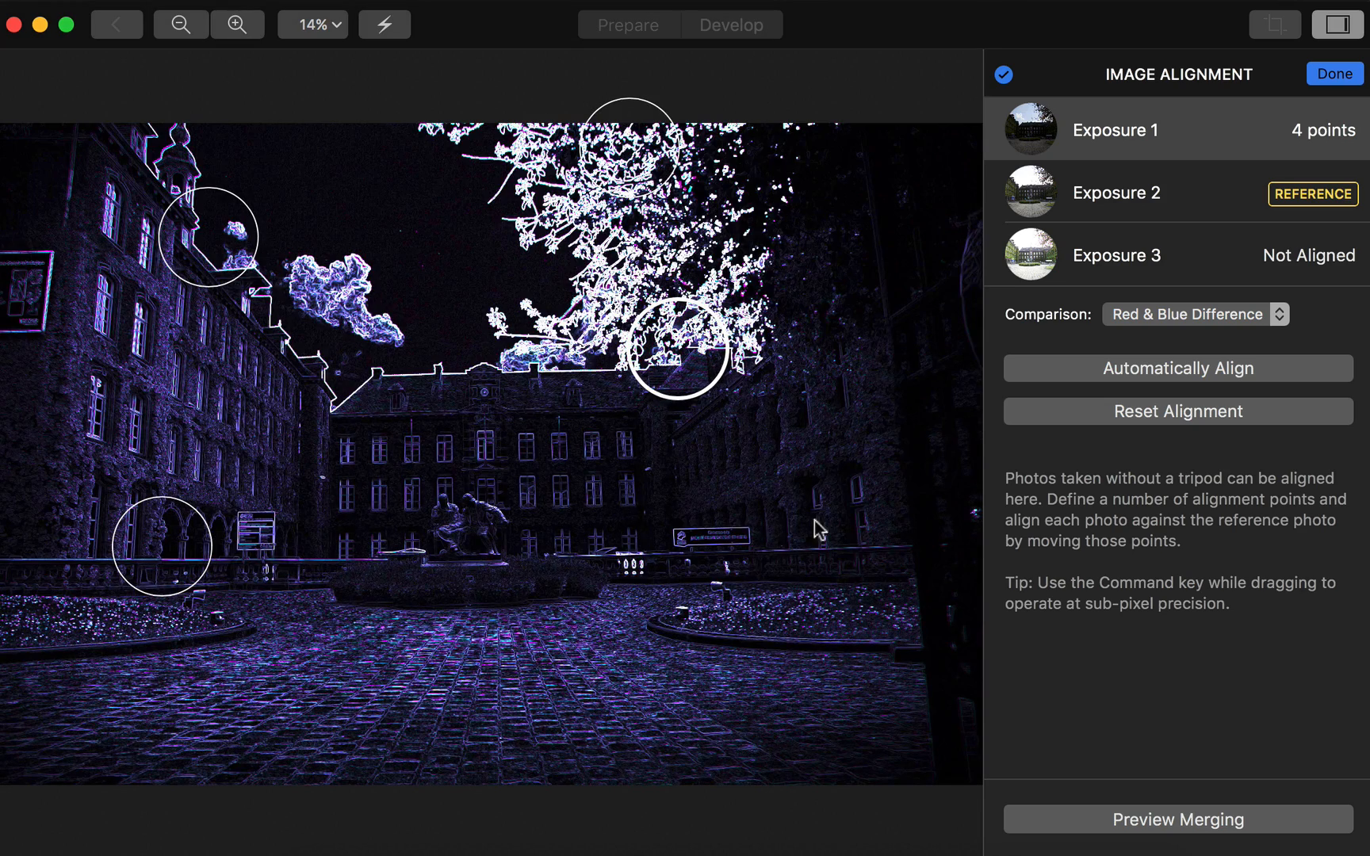
pyautogui.click(1322, 78)
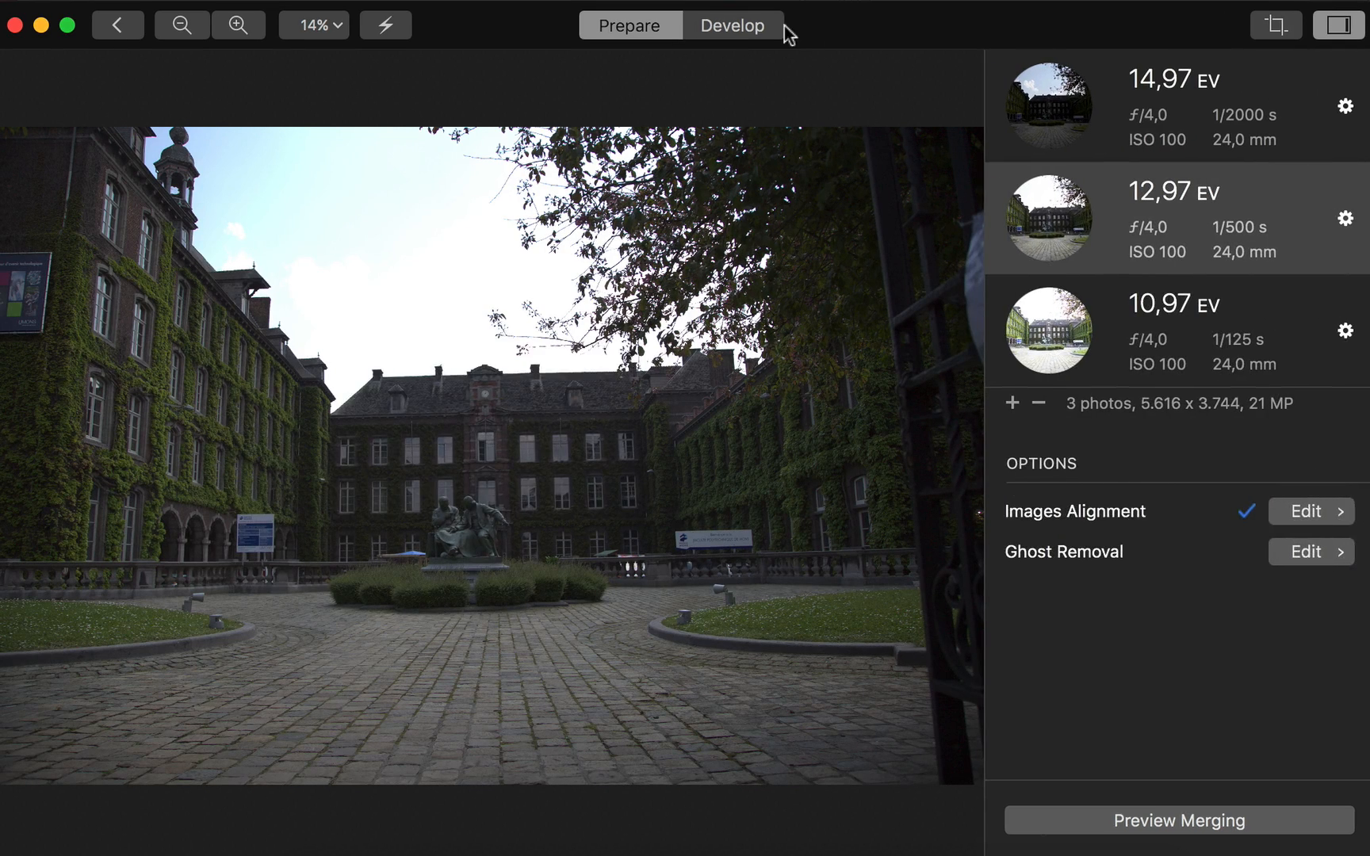
# Step: Develop the merged image, try the Artistic Black & White, Crispy Clouds, Reds Only and Retro presets, and settle on Photorealistic
pyautogui.click(740, 26)
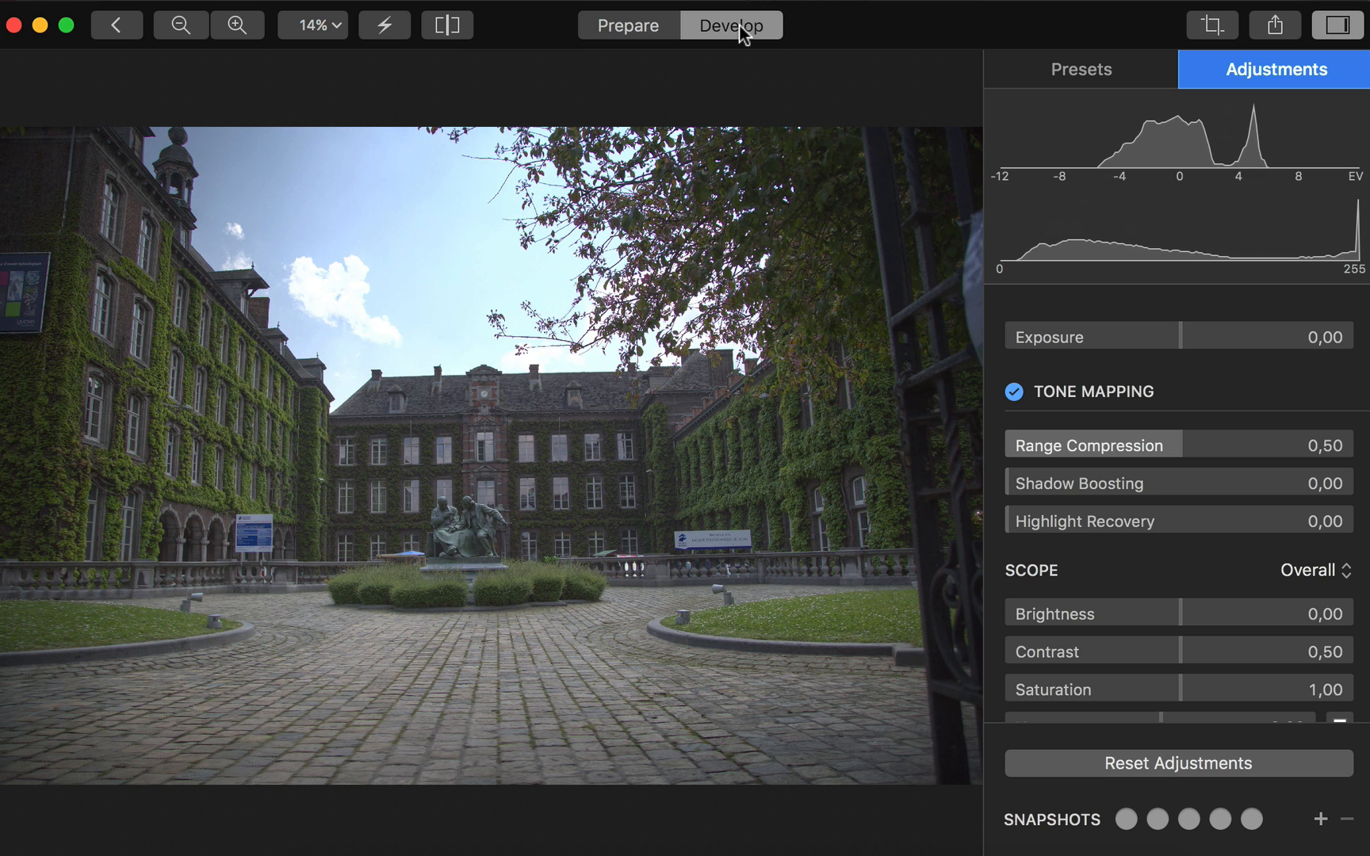
pyautogui.click(1031, 68)
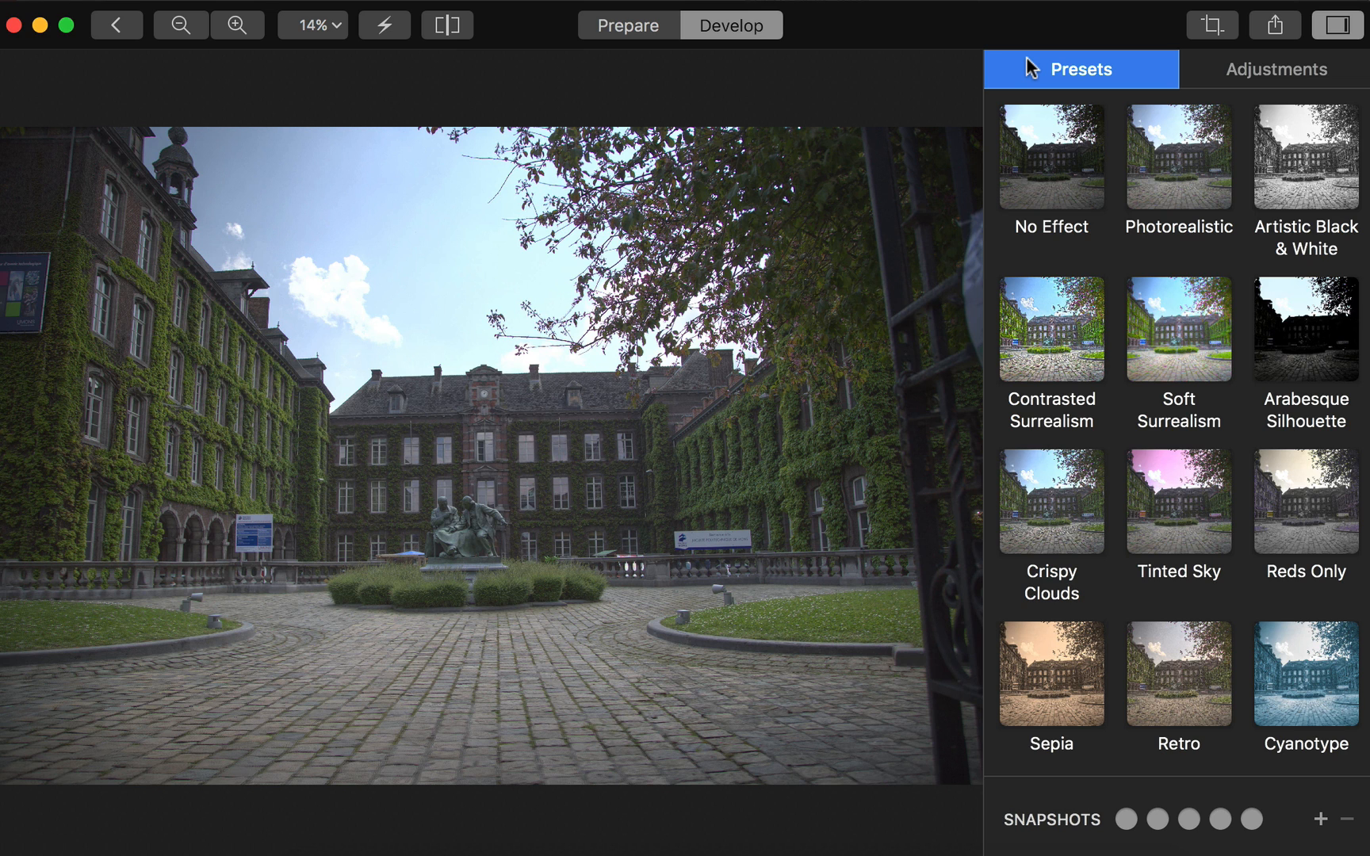
pyautogui.click(1029, 171)
pyautogui.click(1196, 193)
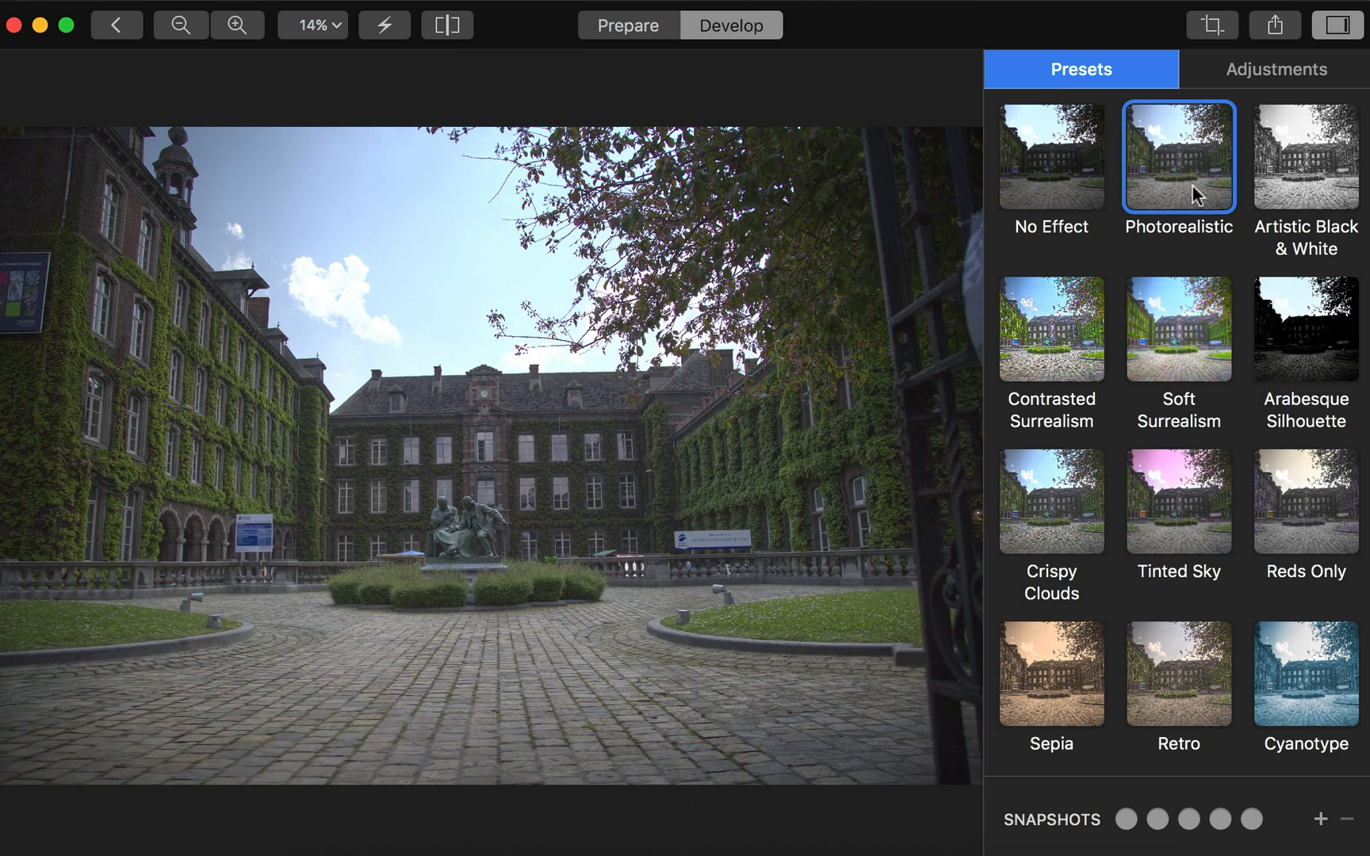
pyautogui.click(1322, 192)
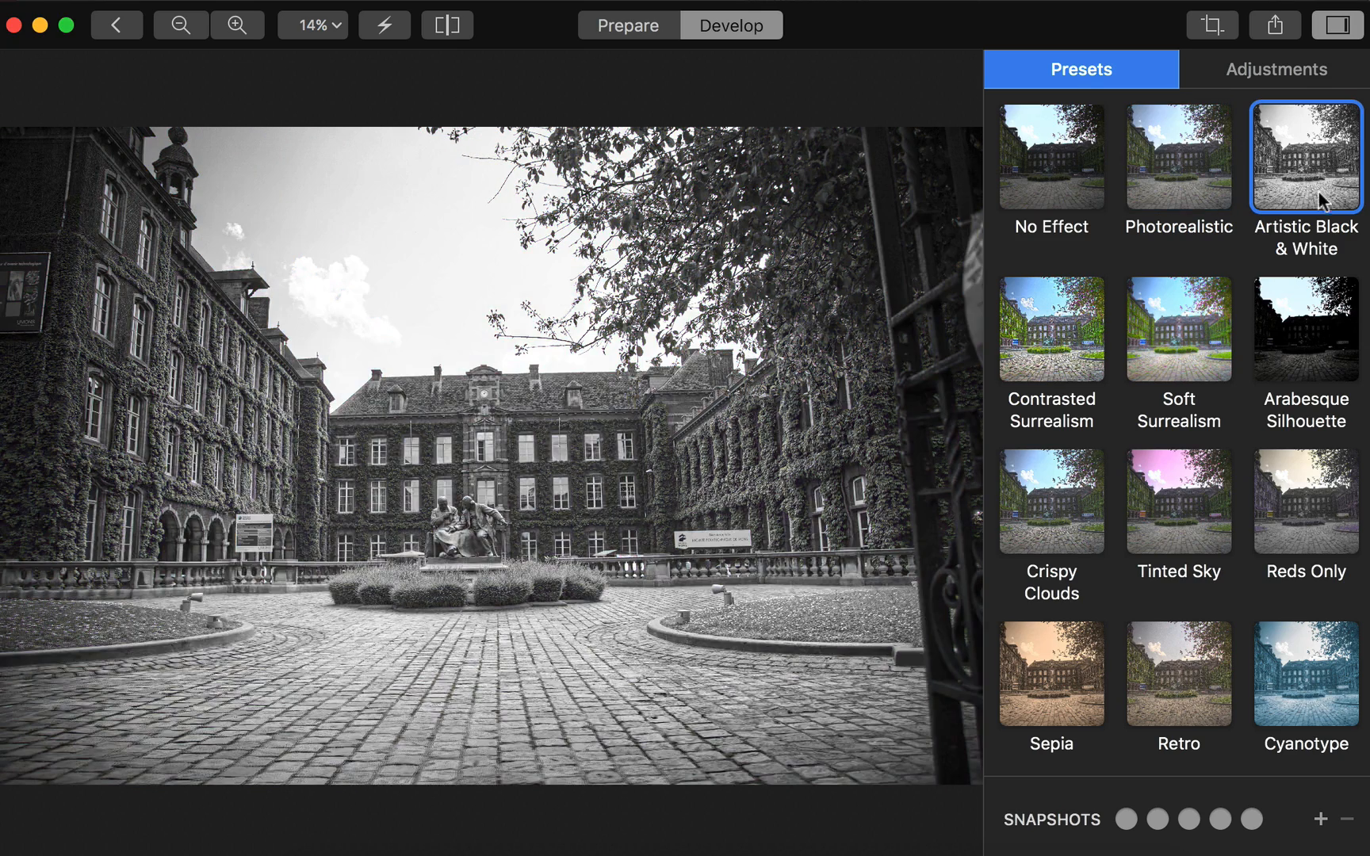
pyautogui.click(1041, 485)
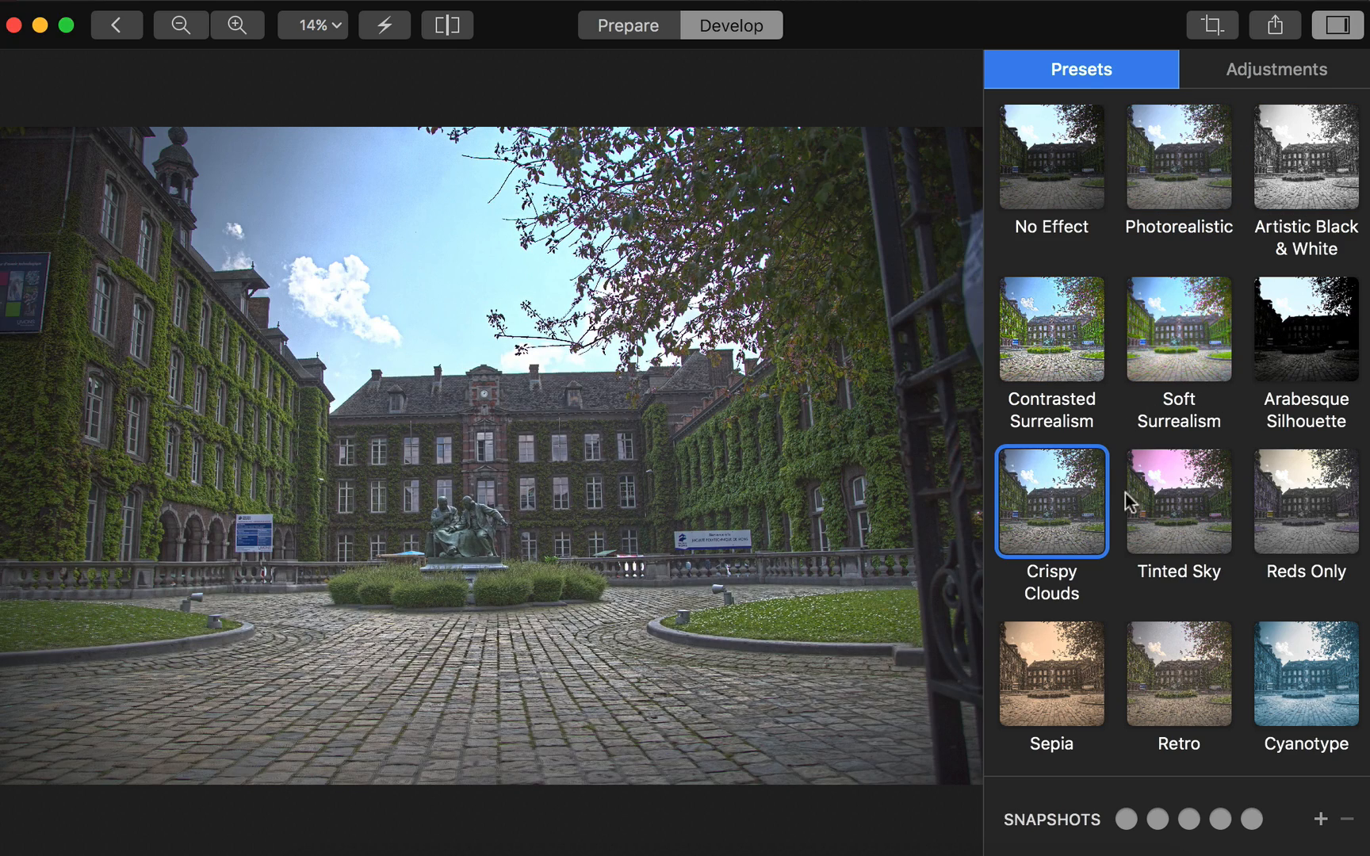
pyautogui.click(1282, 511)
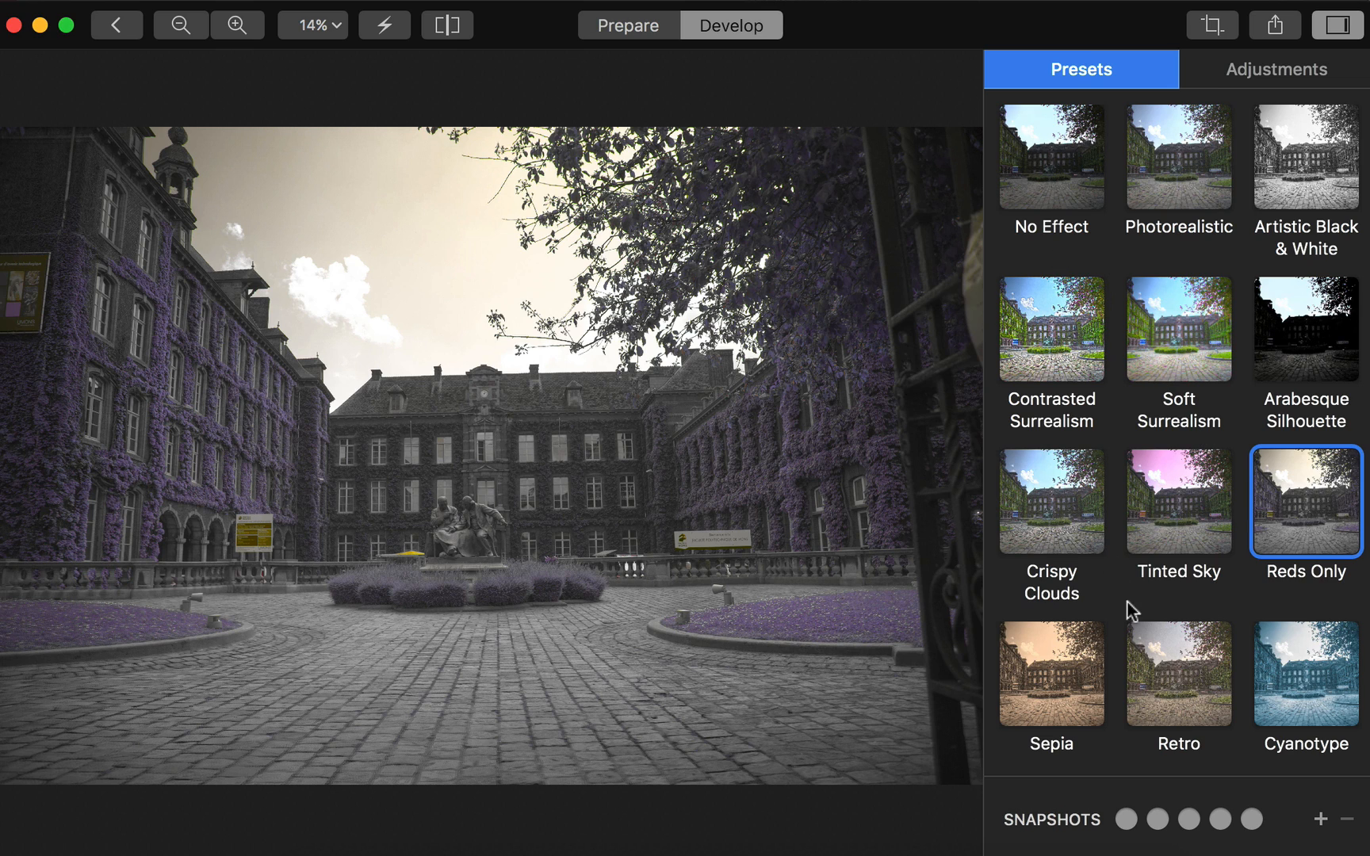
pyautogui.click(1151, 631)
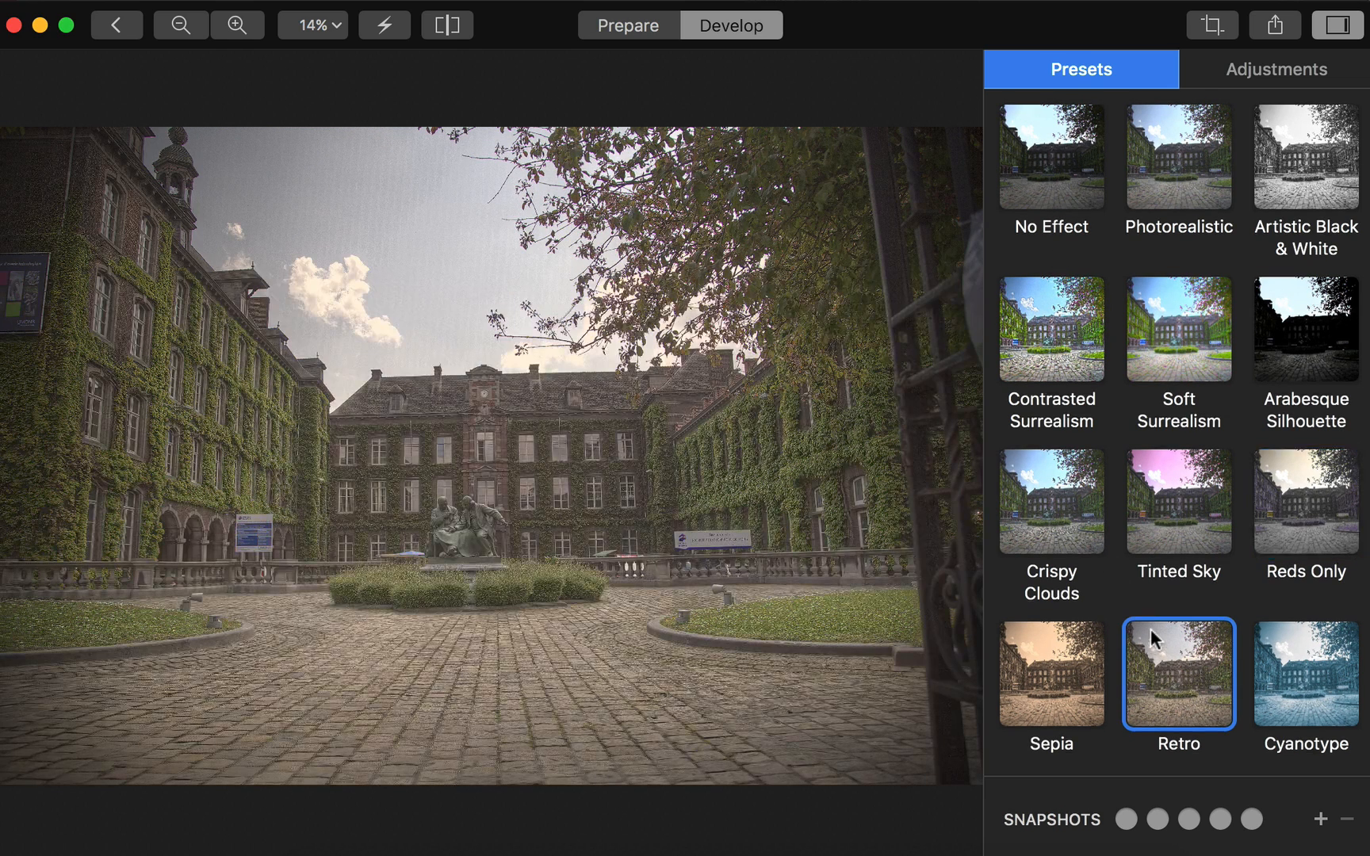
pyautogui.click(1152, 162)
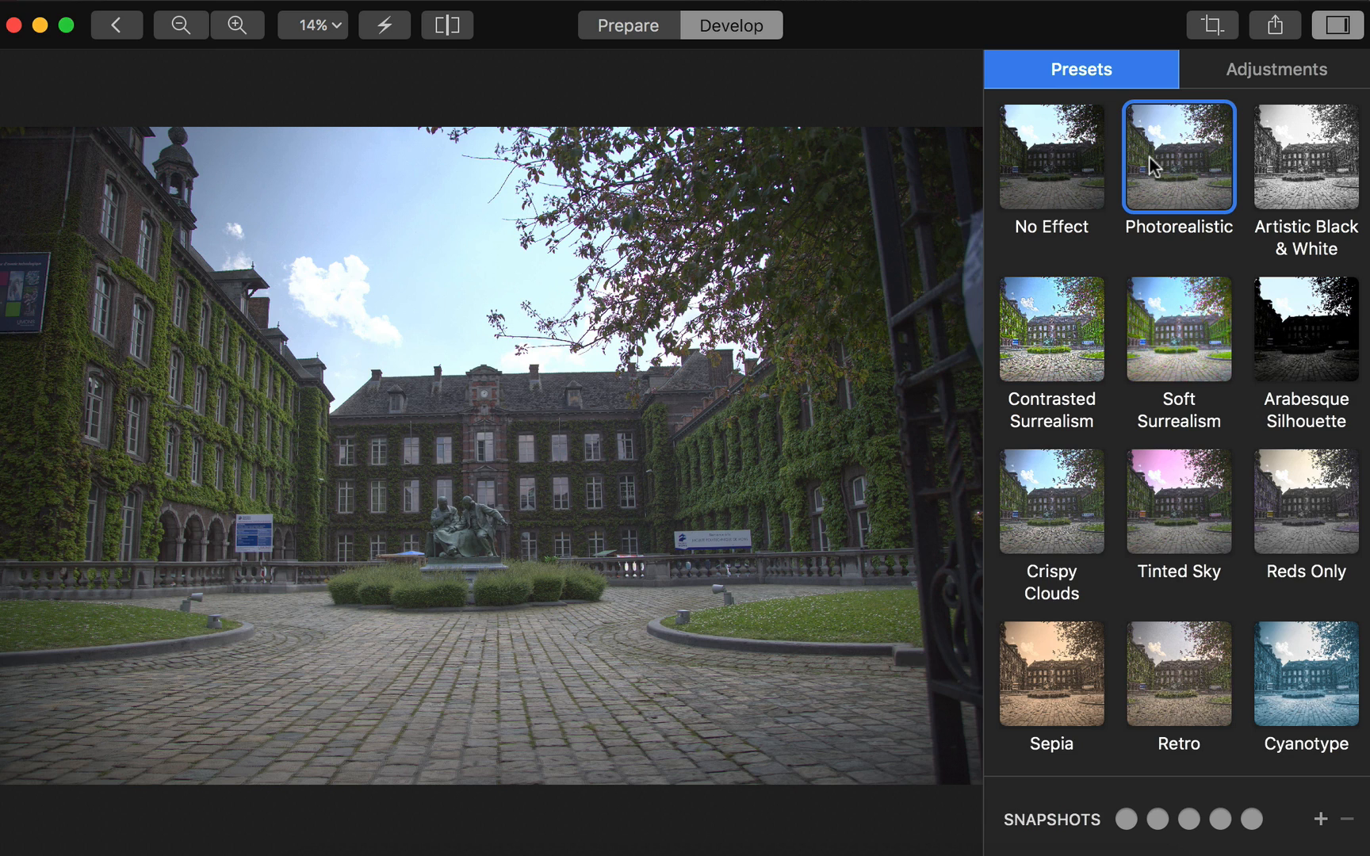
# Step: Look at the image export options and dismiss them without exporting
pyautogui.click(1275, 26)
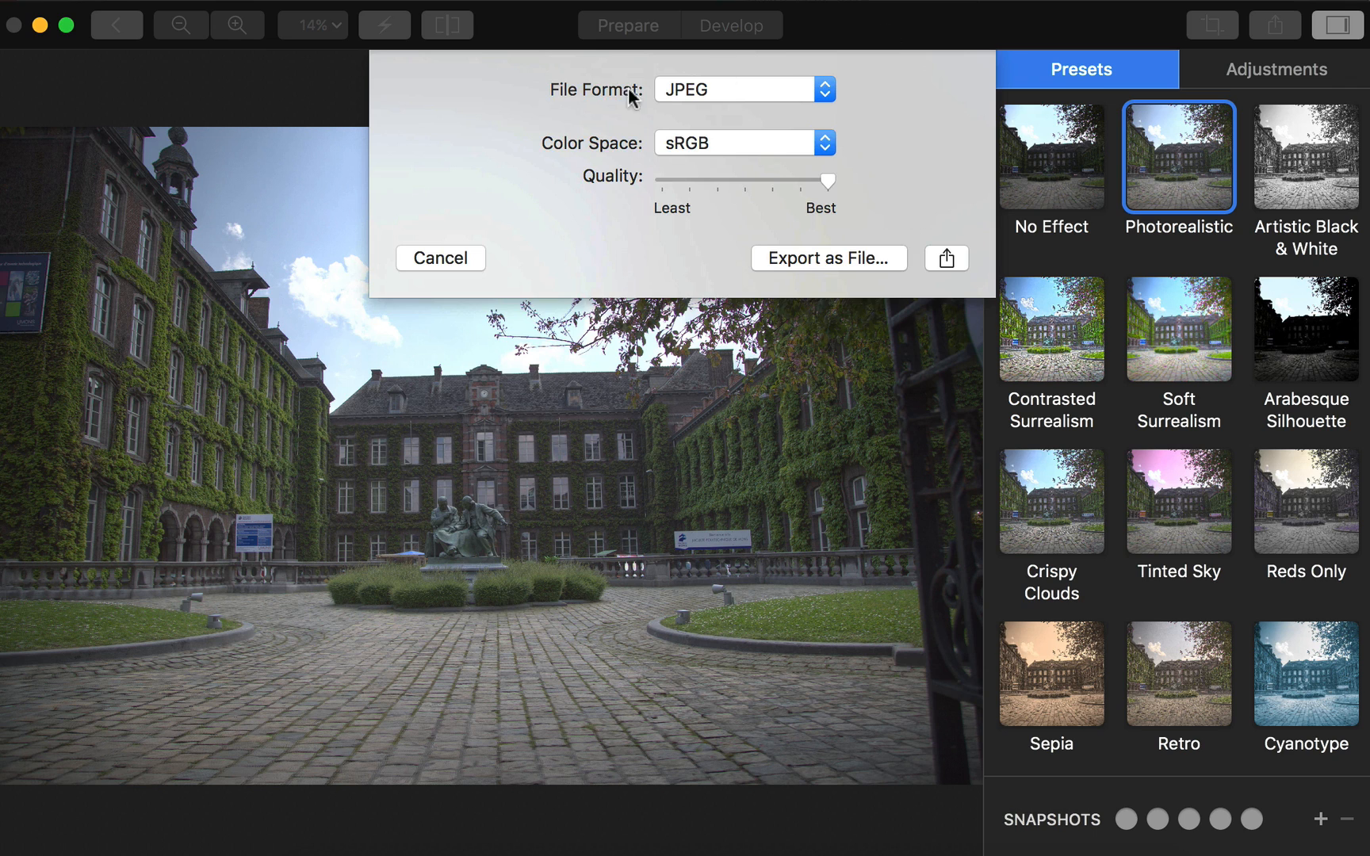
pyautogui.click(440, 257)
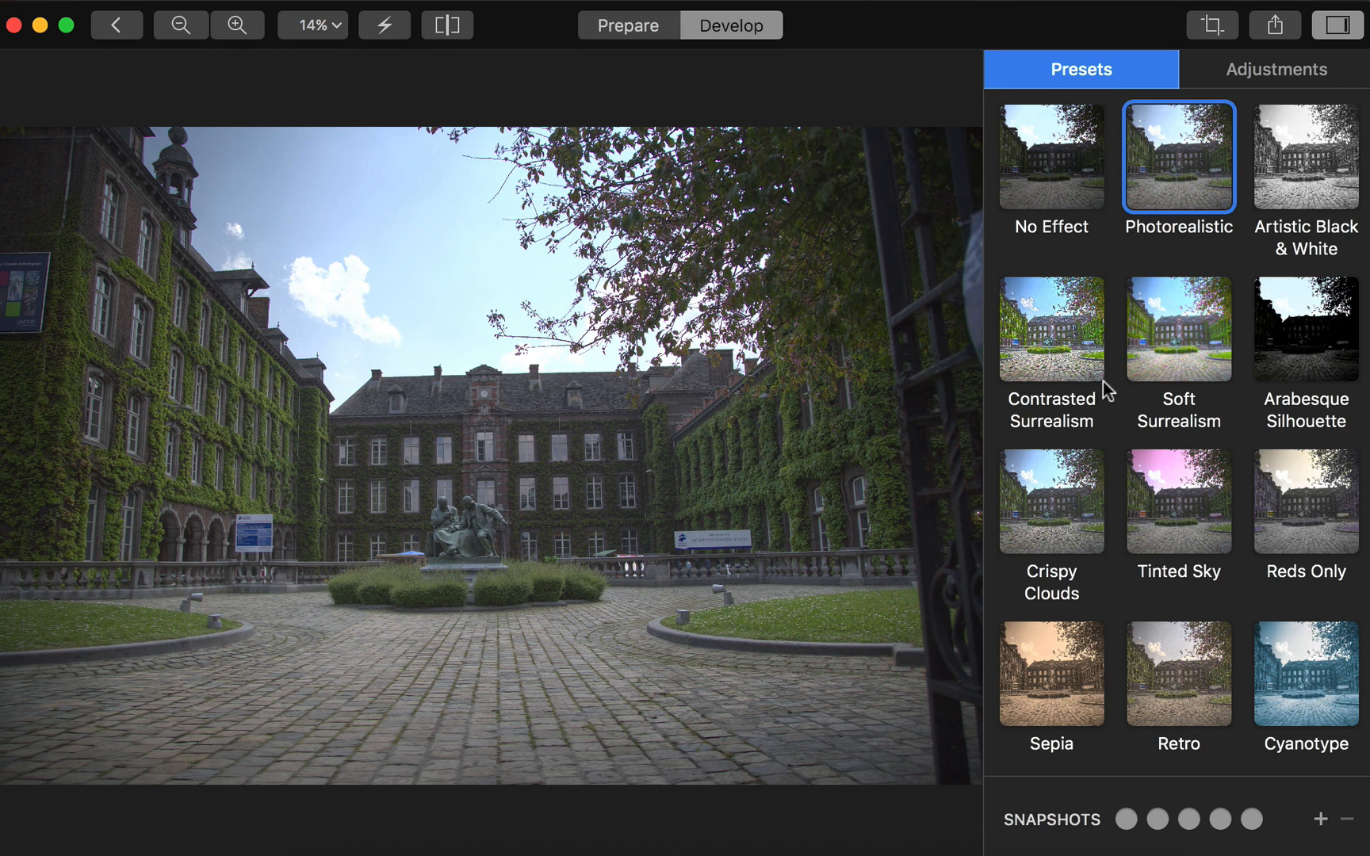
# Step: Set the image's Exposure to -0,34, Range Compression to 0,66 and overall Brightness to 0,09
pyautogui.click(1251, 72)
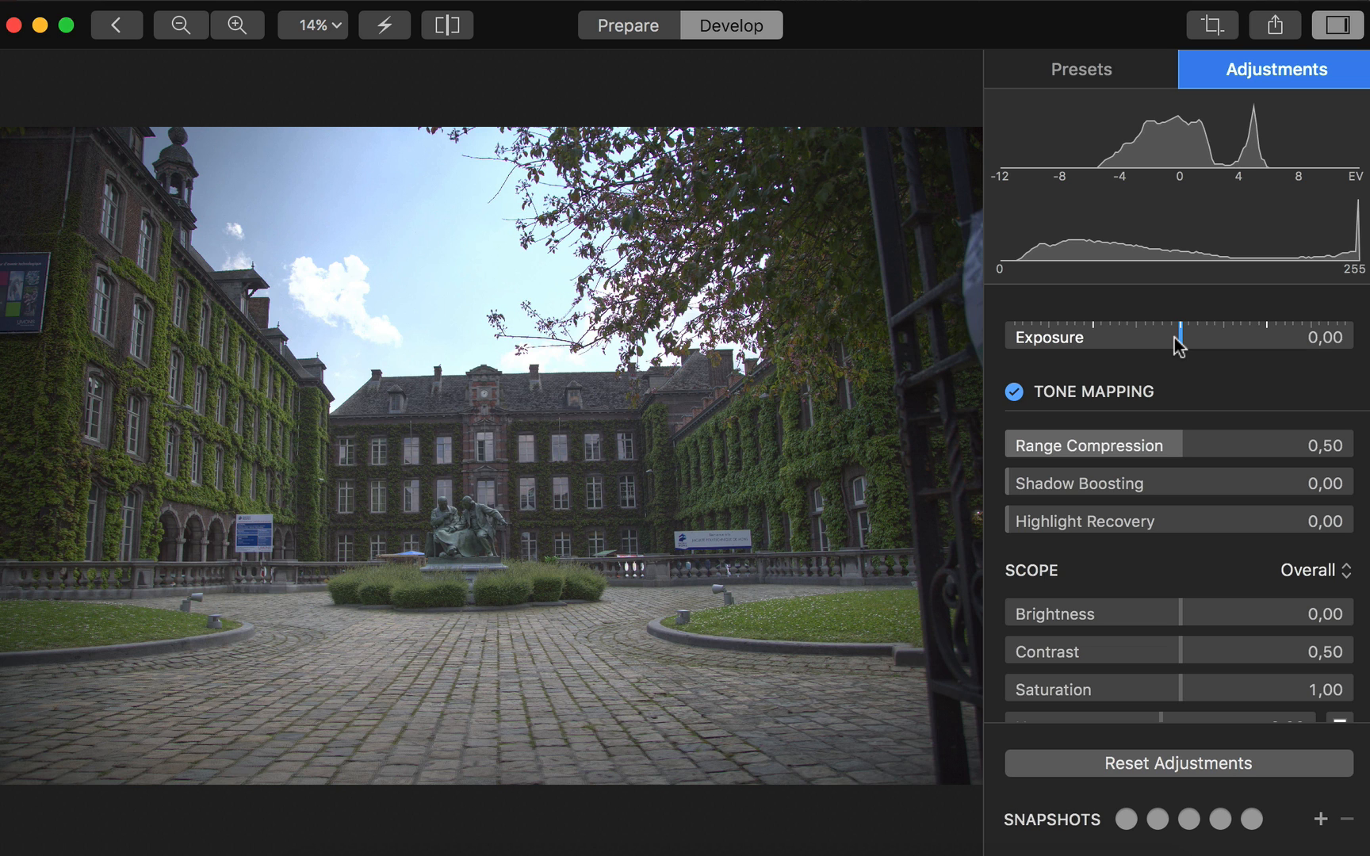
pyautogui.moveTo(1179, 345)
pyautogui.mouseDown()
pyautogui.moveTo(1193, 346)
pyautogui.moveTo(1158, 338)
pyautogui.mouseUp()
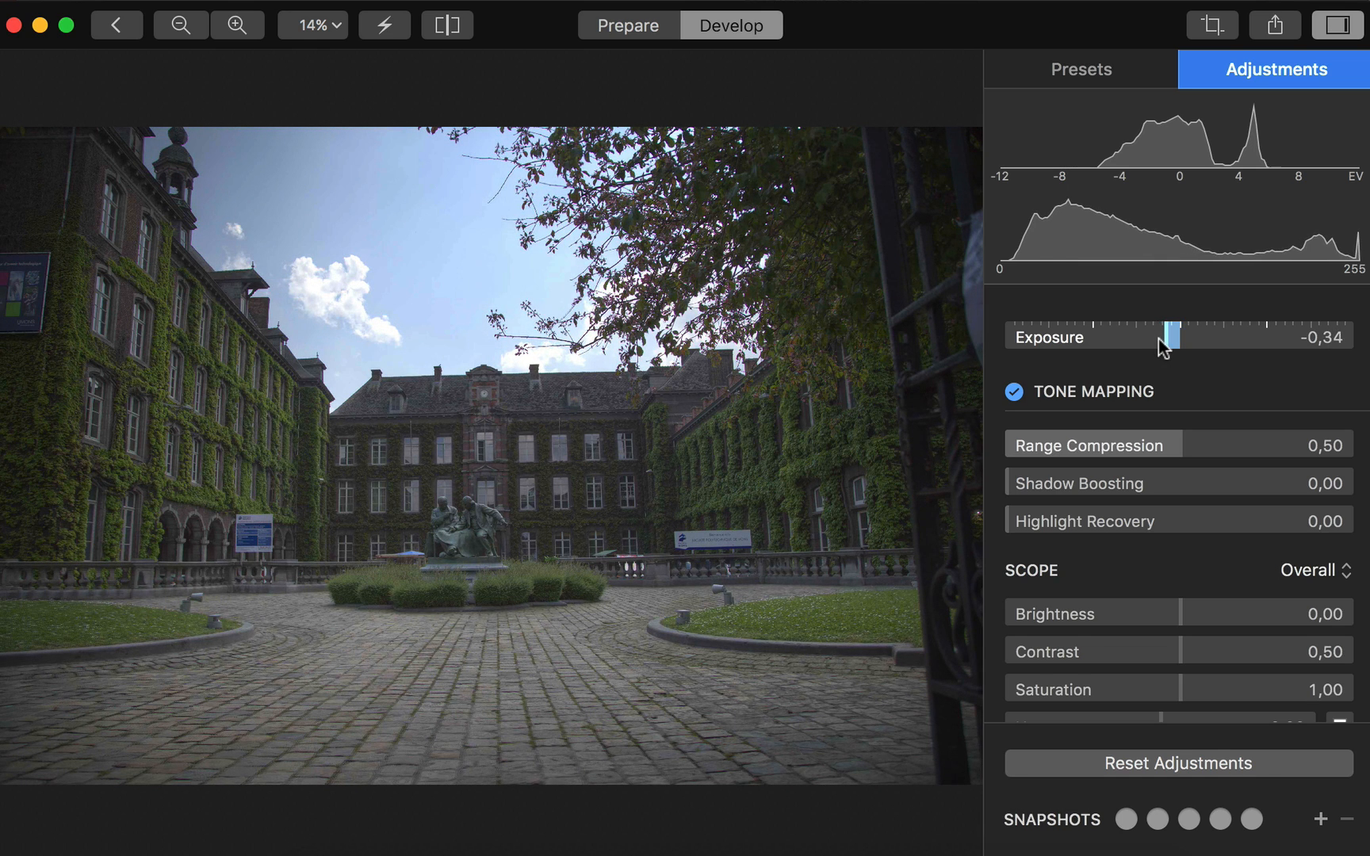
pyautogui.moveTo(1178, 447); pyautogui.dragTo(1229, 443)
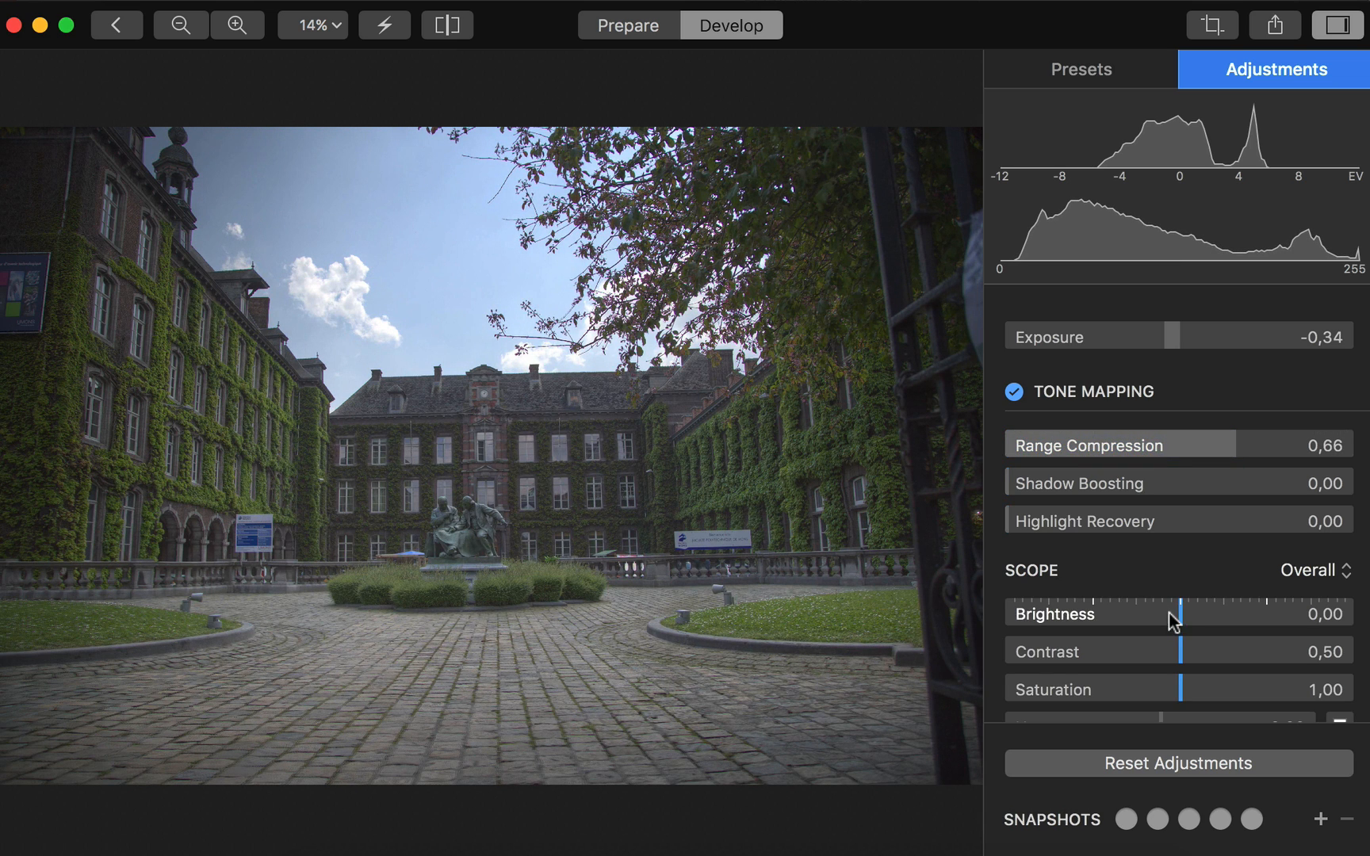
pyautogui.moveTo(1171, 618); pyautogui.dragTo(1187, 617)
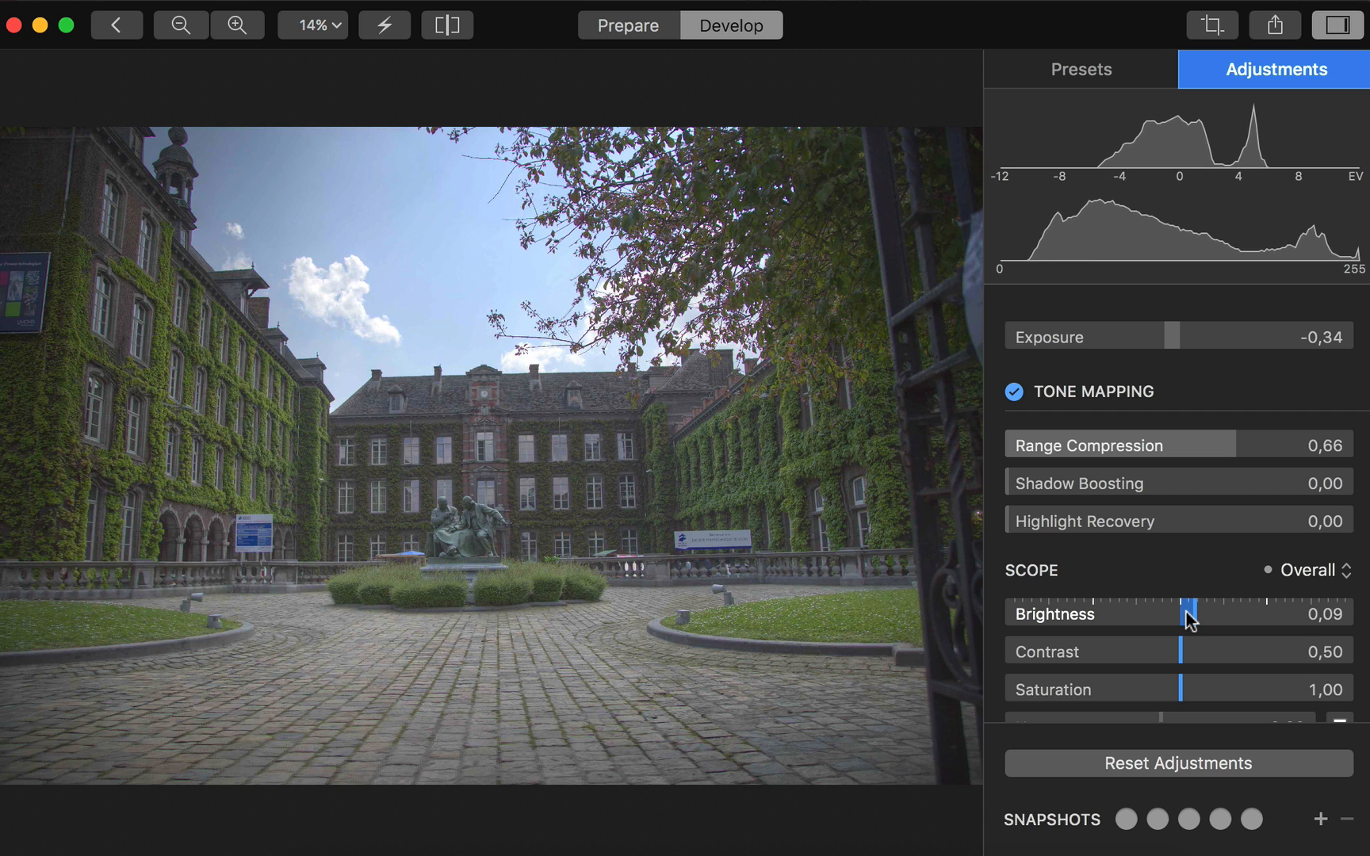
# Step: Add moderate vignetting to darken the edges of the courtyard image
pyautogui.scroll(-2, 1185, 627)
pyautogui.scroll(-4, 1185, 625)
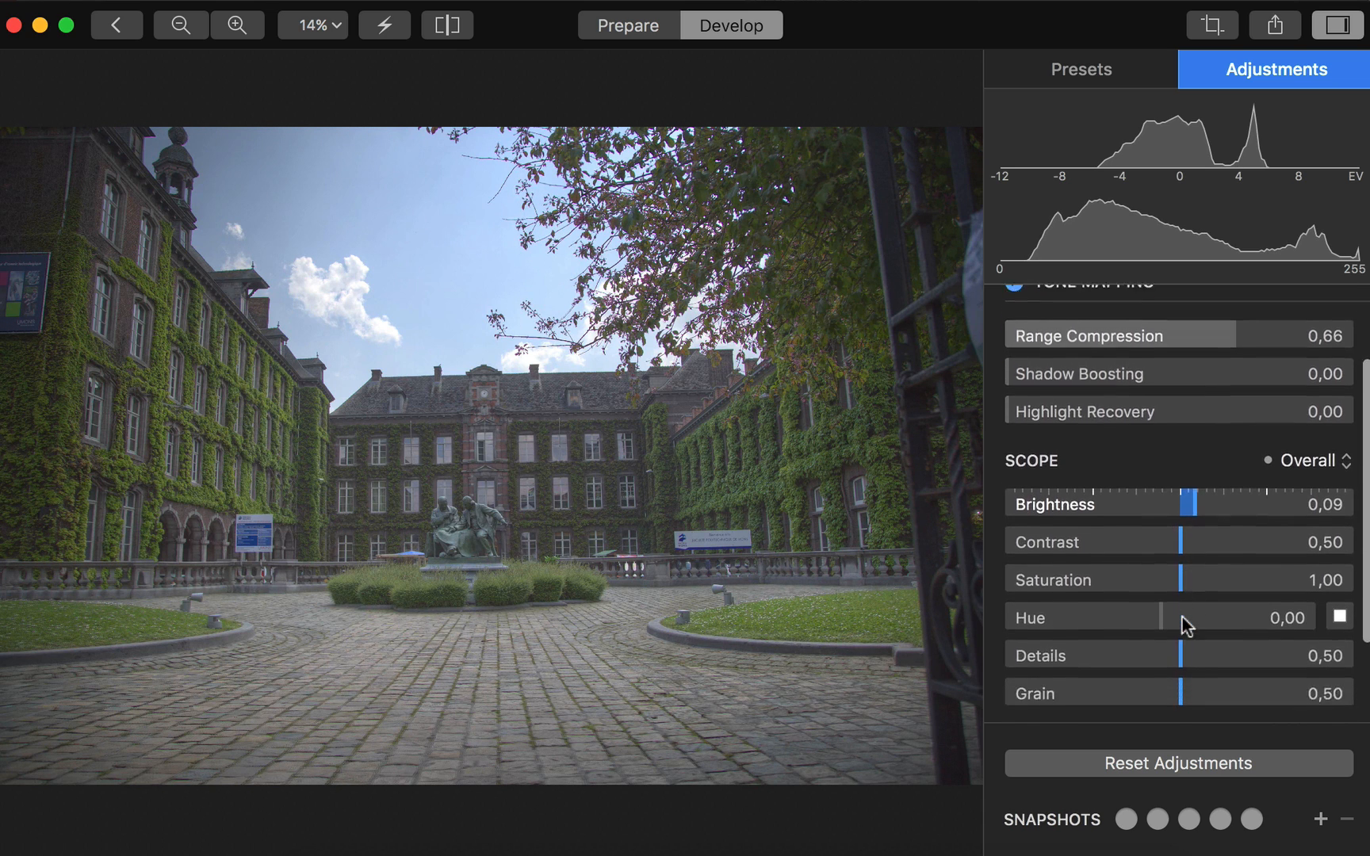
pyautogui.scroll(-2, 1181, 627)
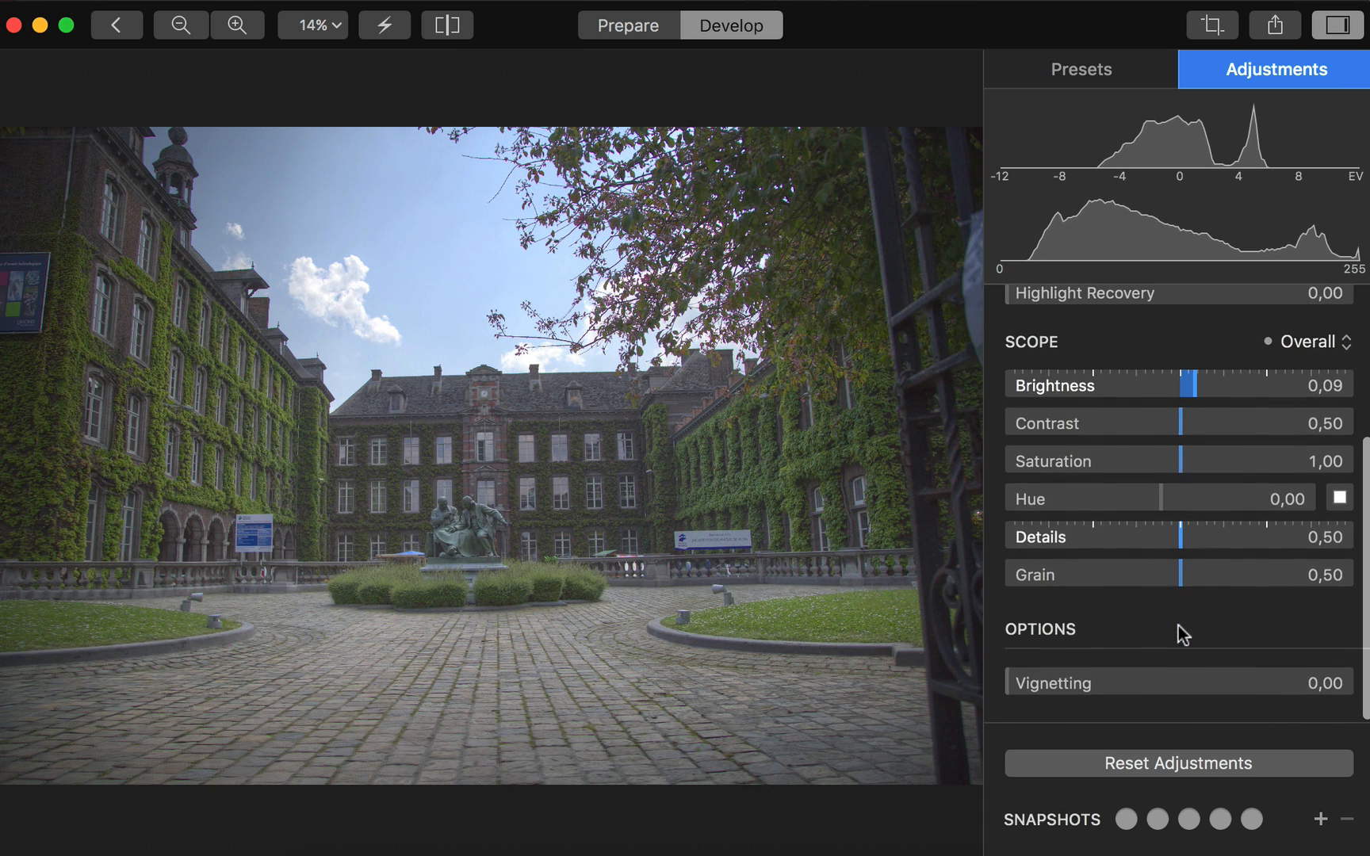
pyautogui.moveTo(1009, 683); pyautogui.dragTo(1153, 691)
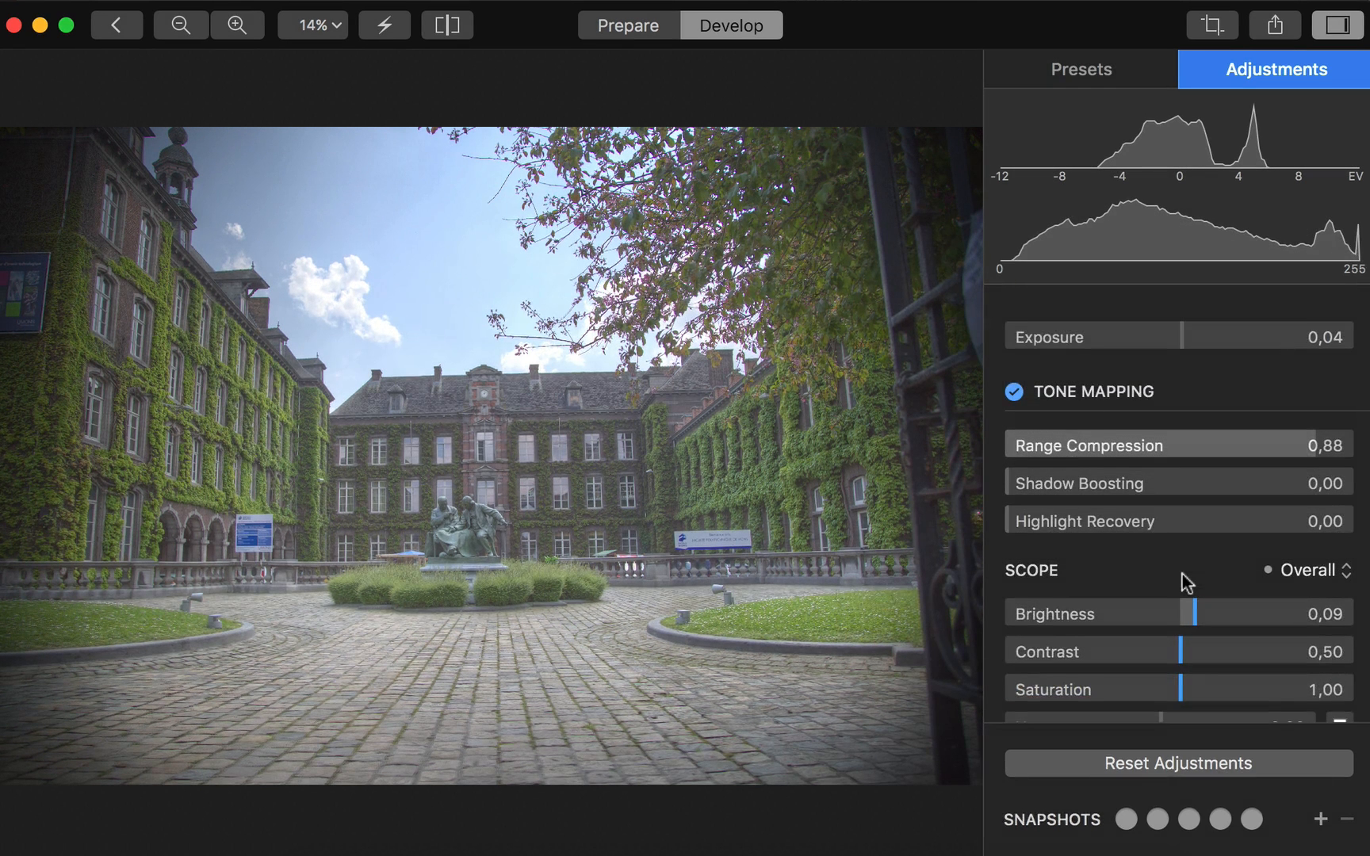
# Step: Export the image as a best-quality sRGB JPEG named project-20161006-1619.jpg in the Shoot May 2016 folder
pyautogui.click(1275, 26)
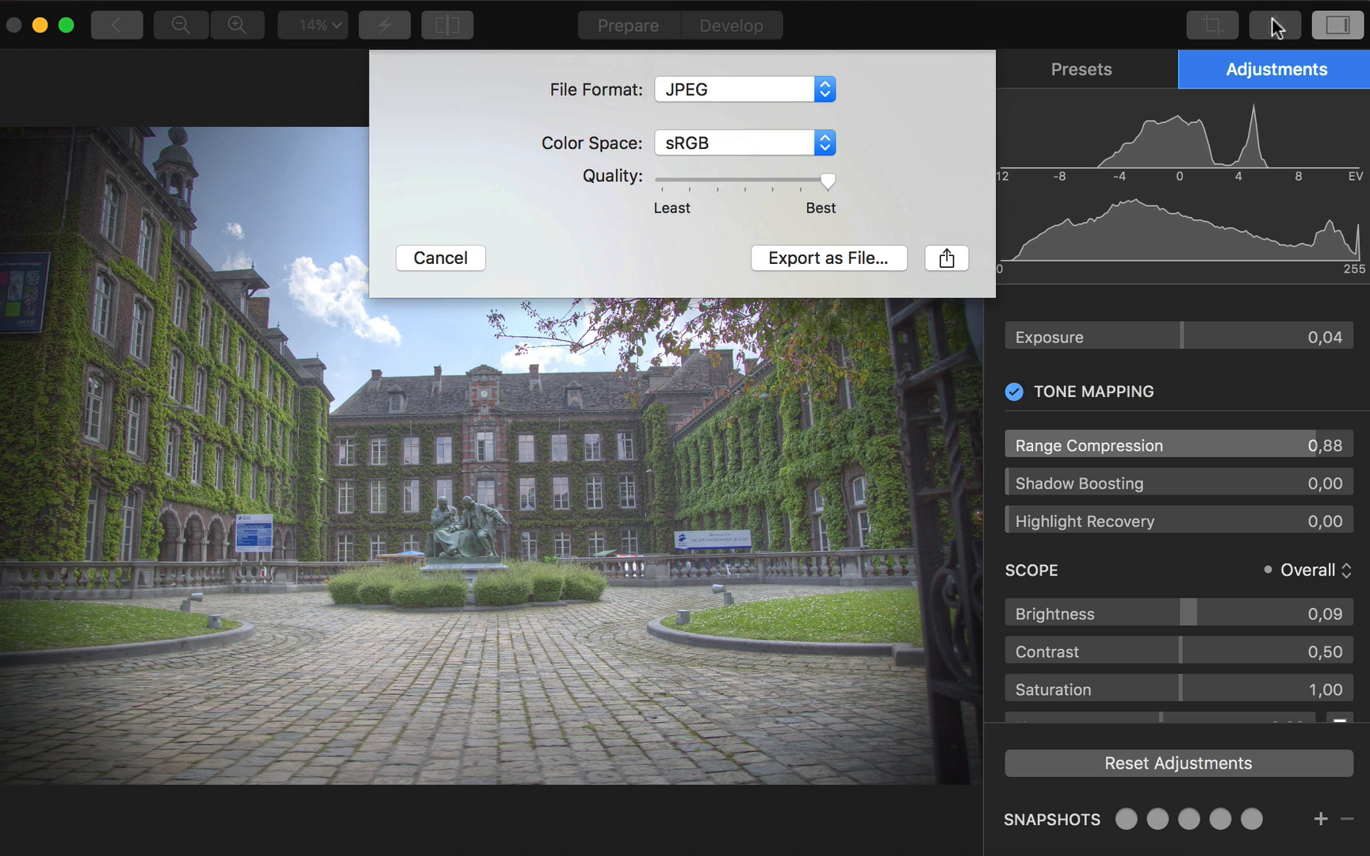
pyautogui.click(738, 97)
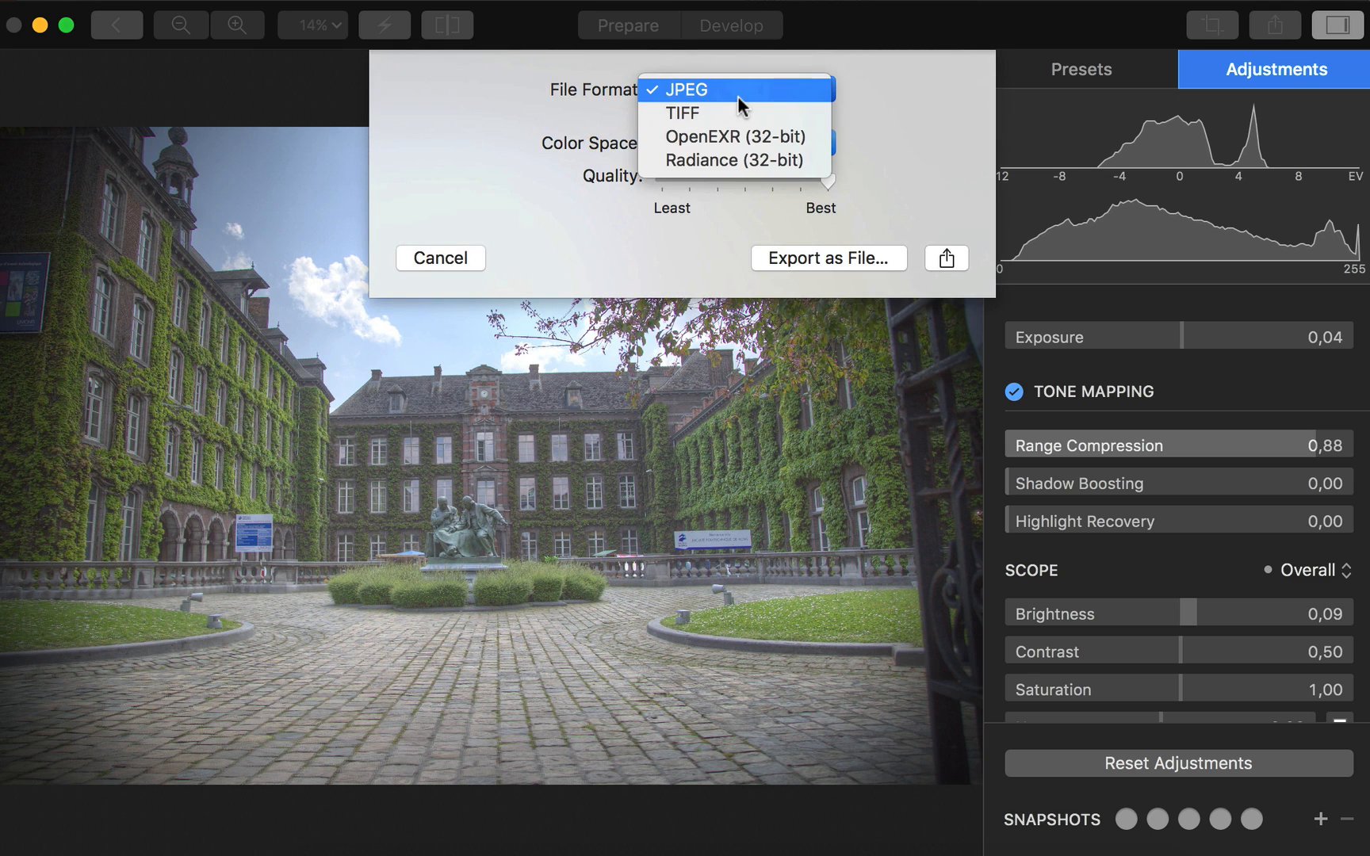
pyautogui.click(736, 97)
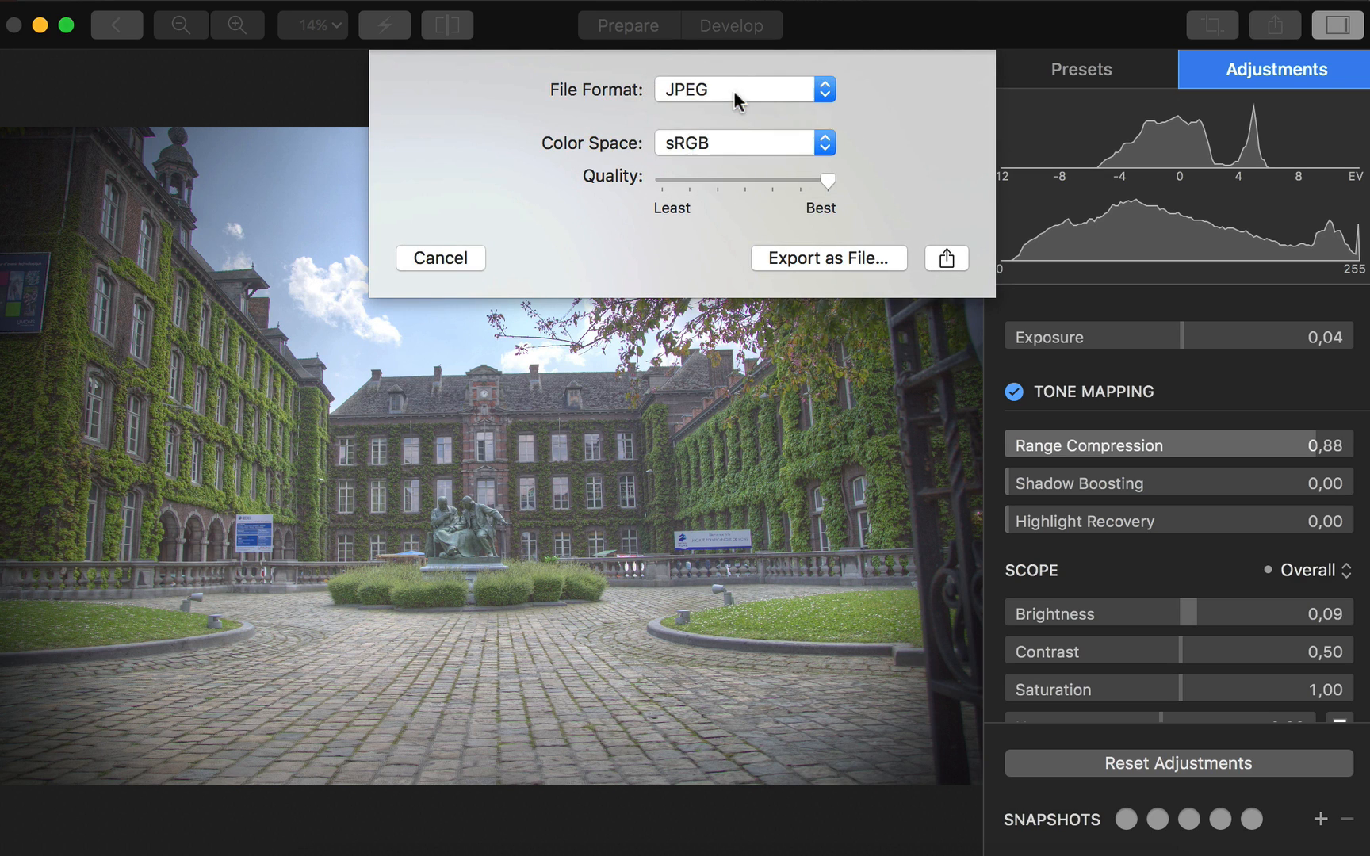
pyautogui.click(731, 141)
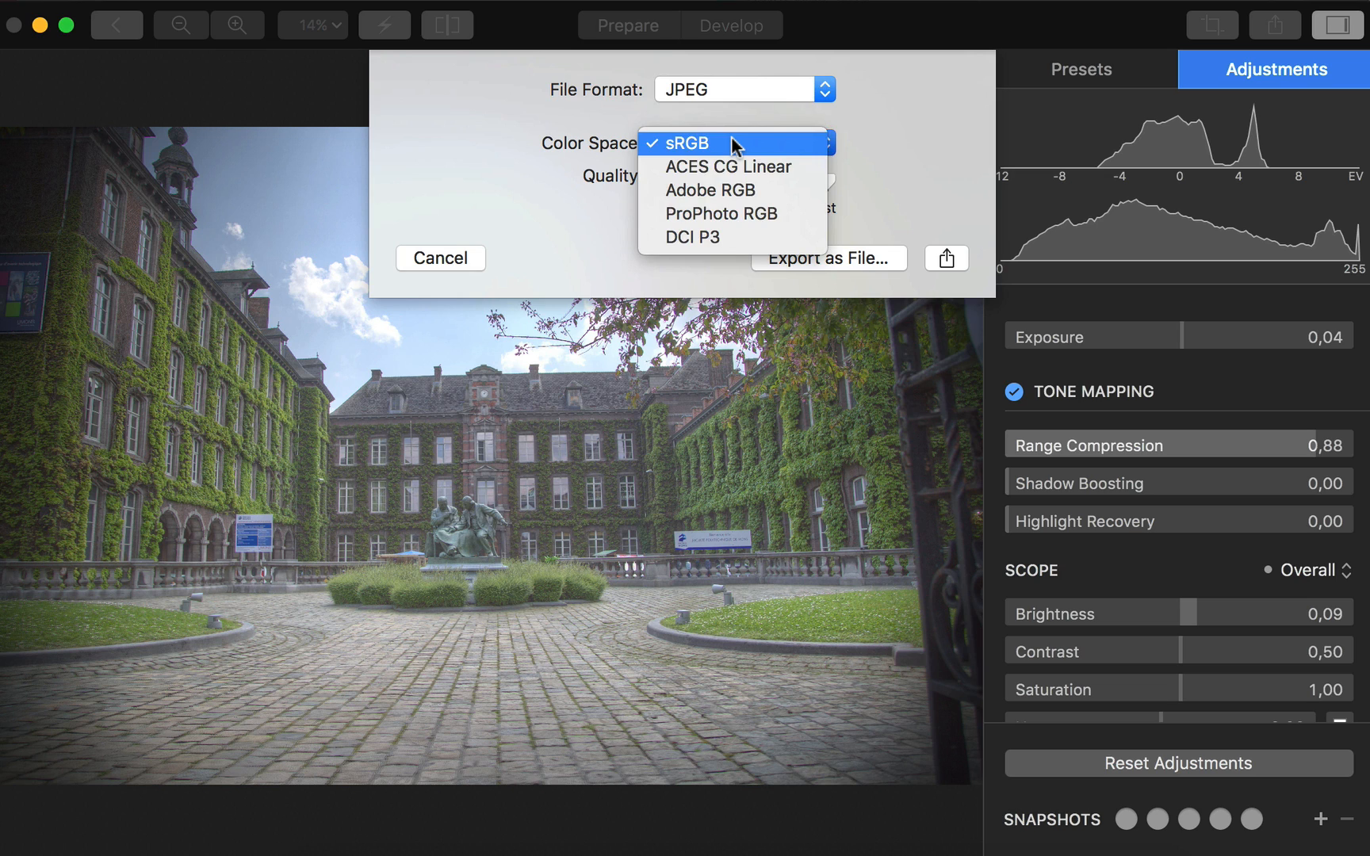
pyautogui.click(732, 135)
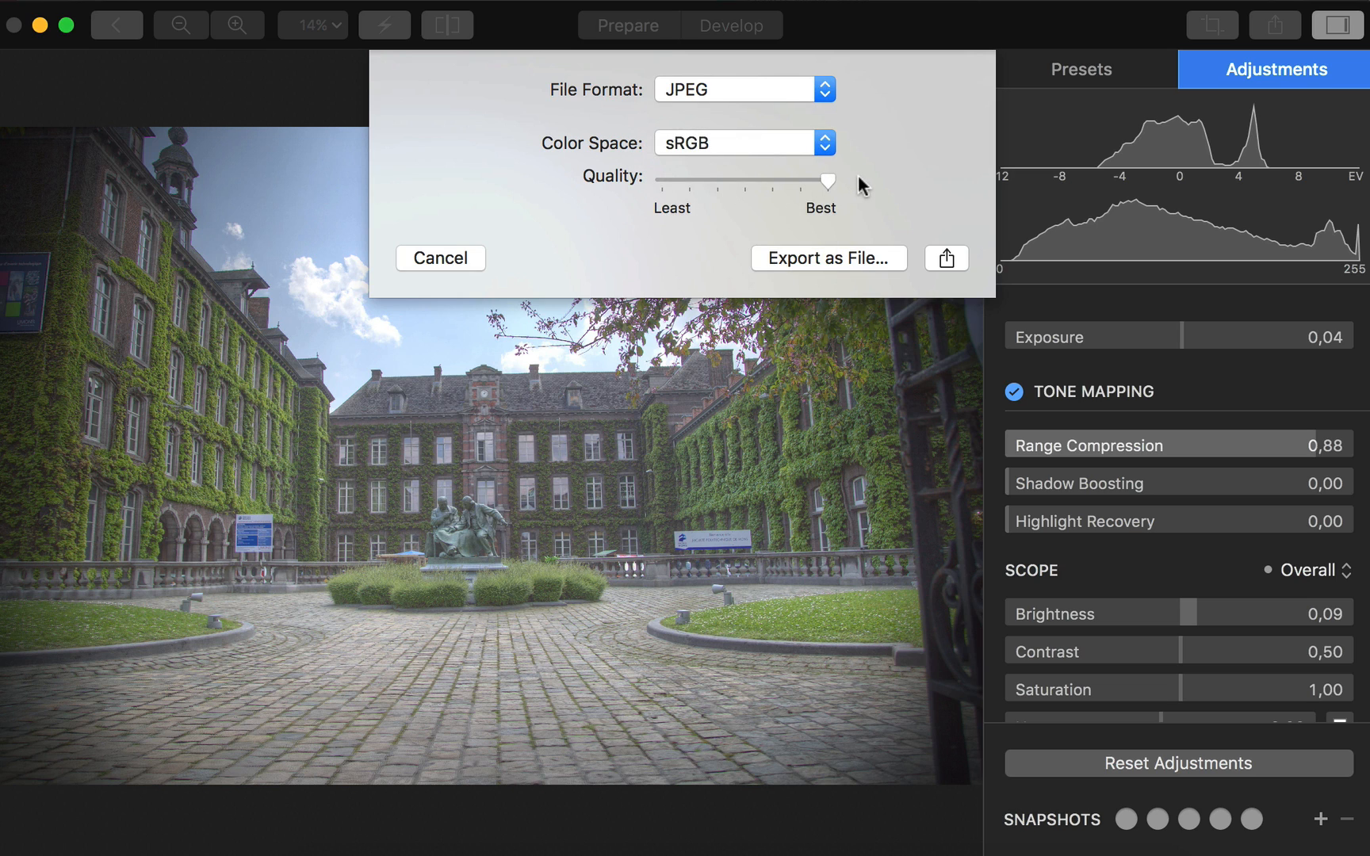
pyautogui.click(828, 258)
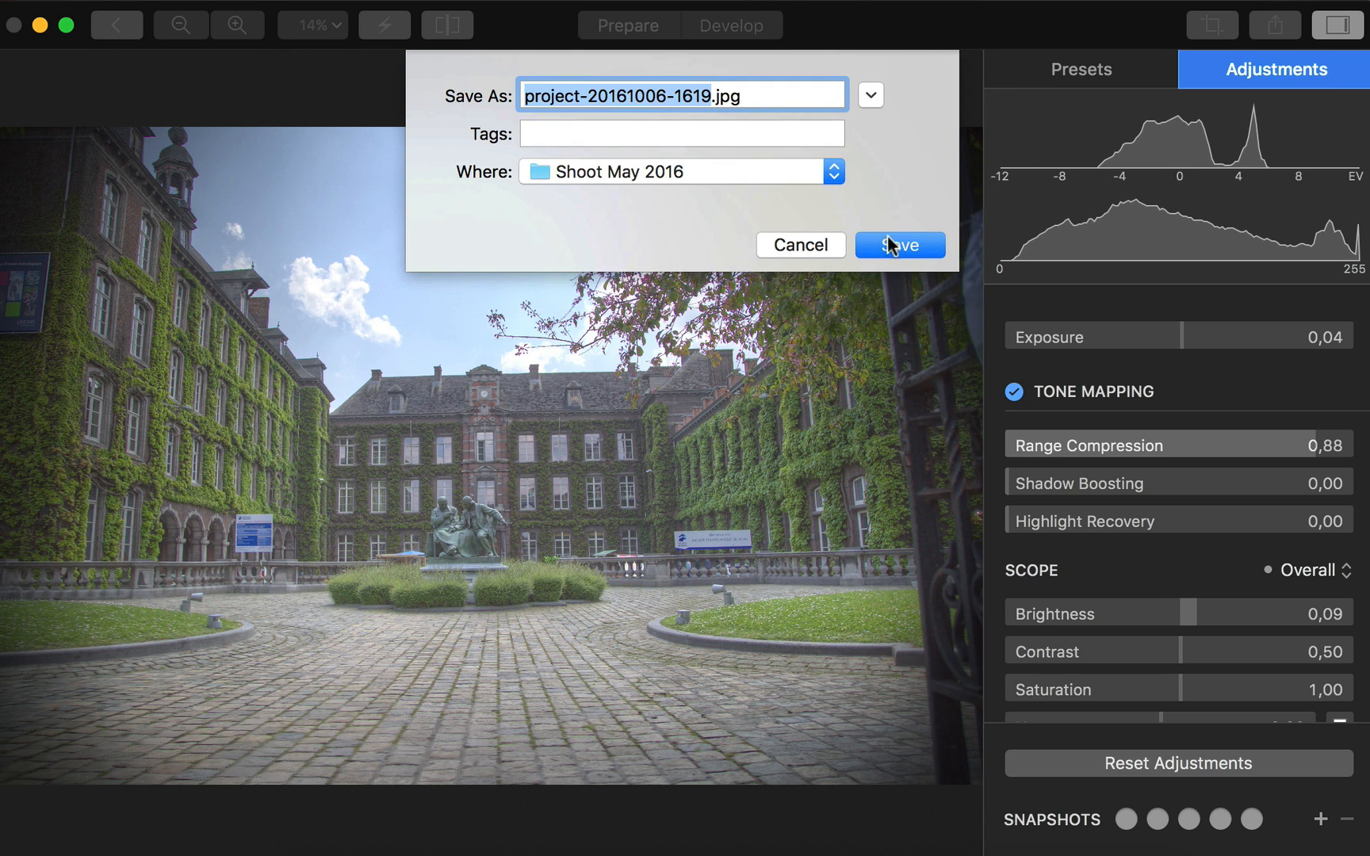
pyautogui.click(892, 245)
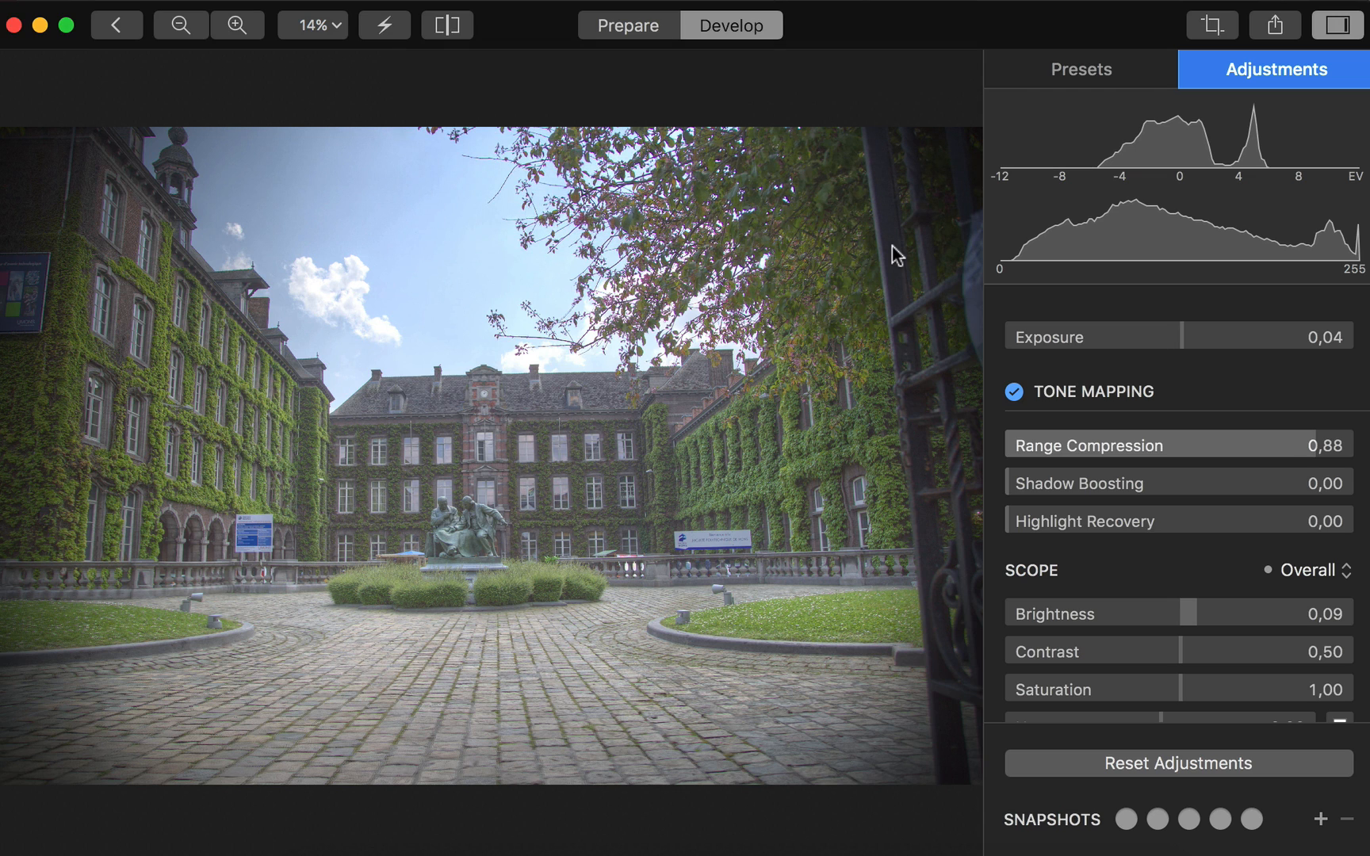
# Step: Review the sharing destinations offered for the export, cancel without sharing, and return to the overview of all projects
pyautogui.click(1273, 24)
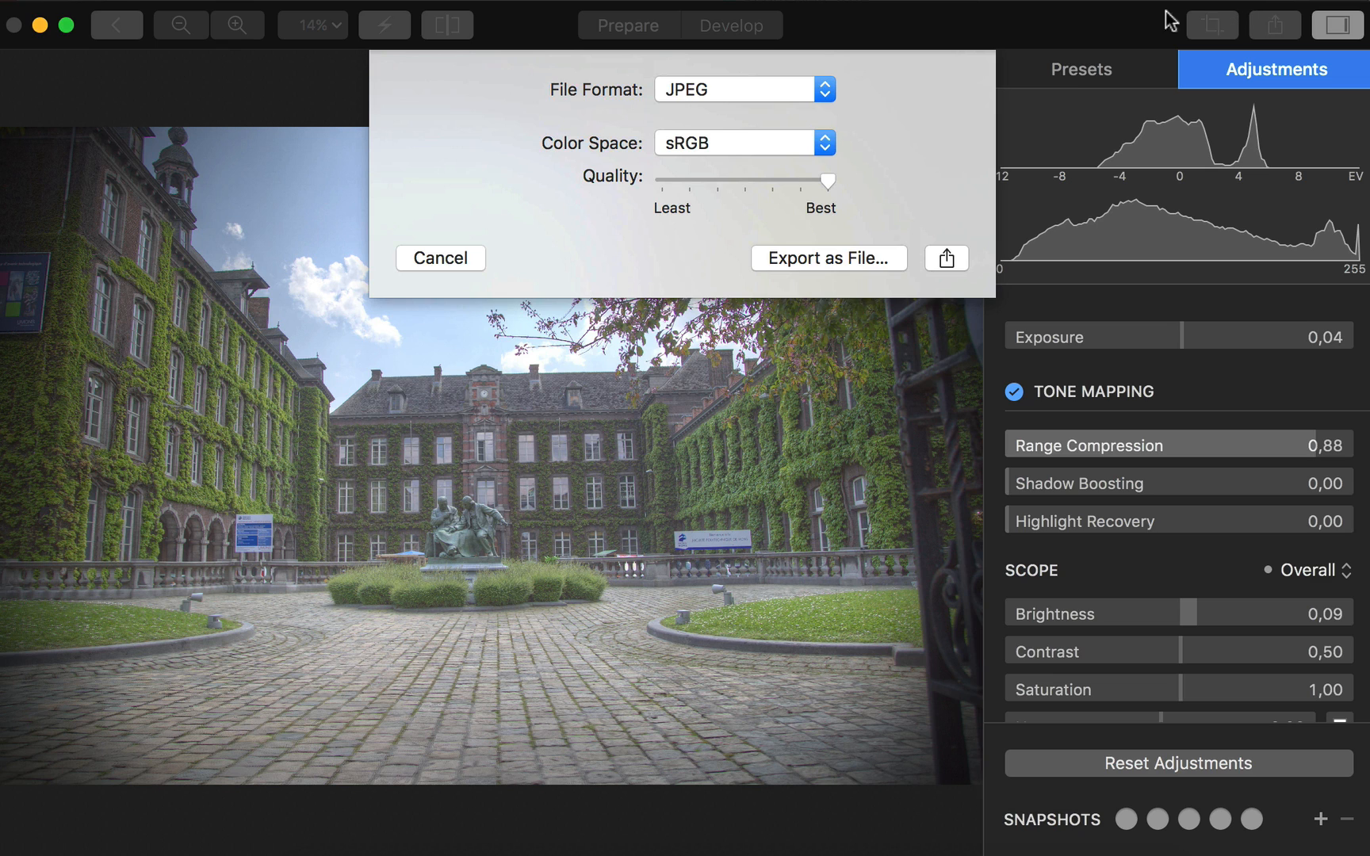
pyautogui.click(946, 258)
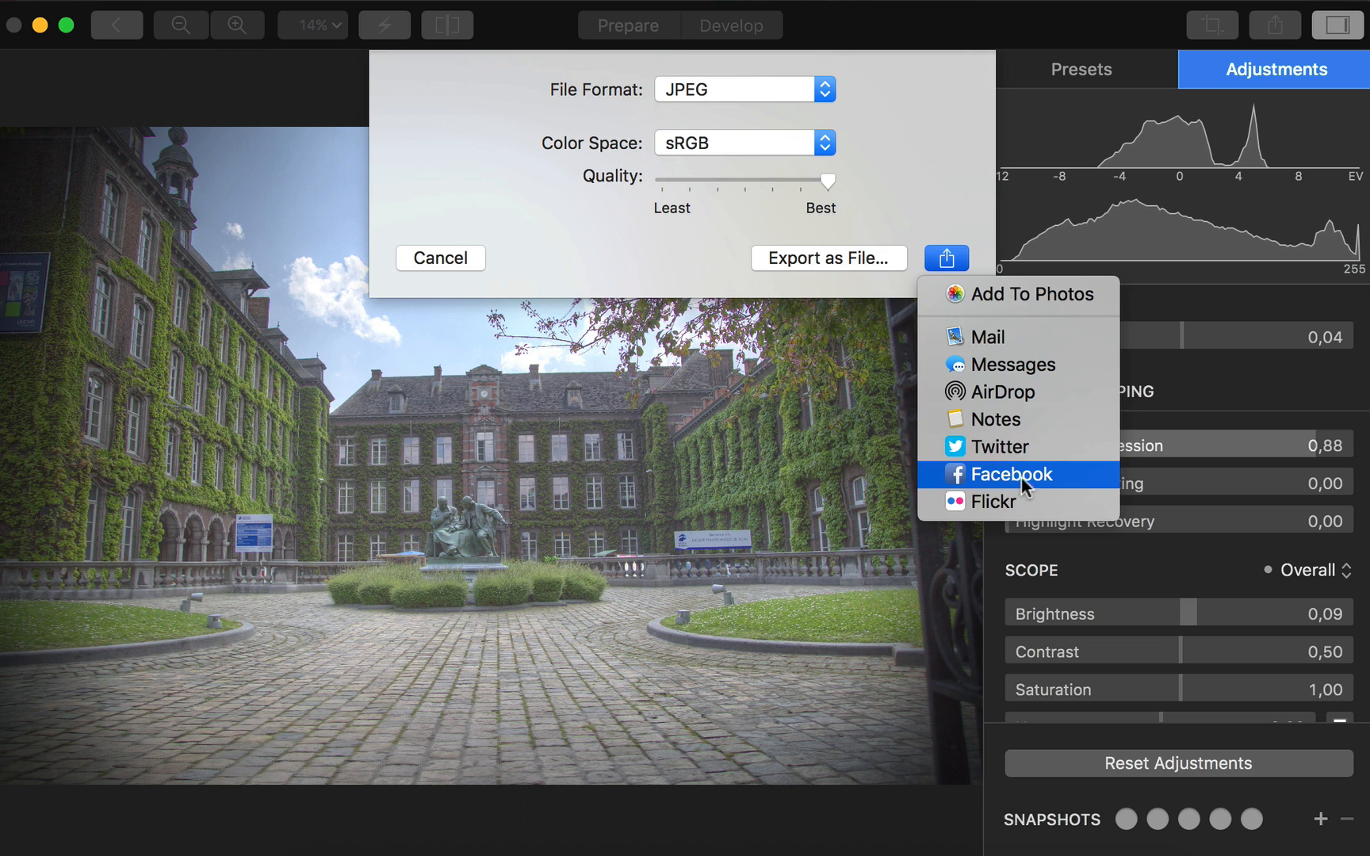
pyautogui.click(724, 262)
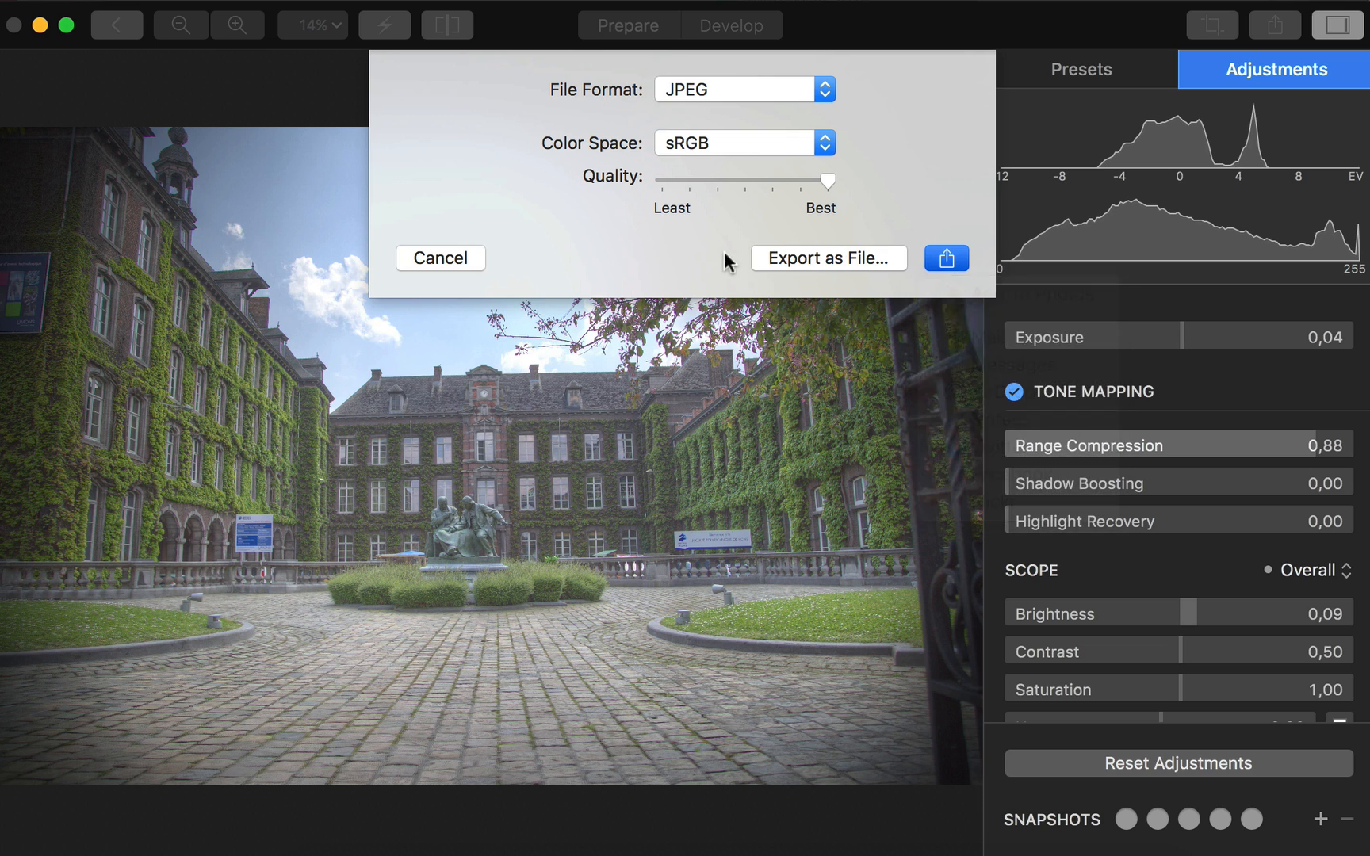
pyautogui.click(467, 257)
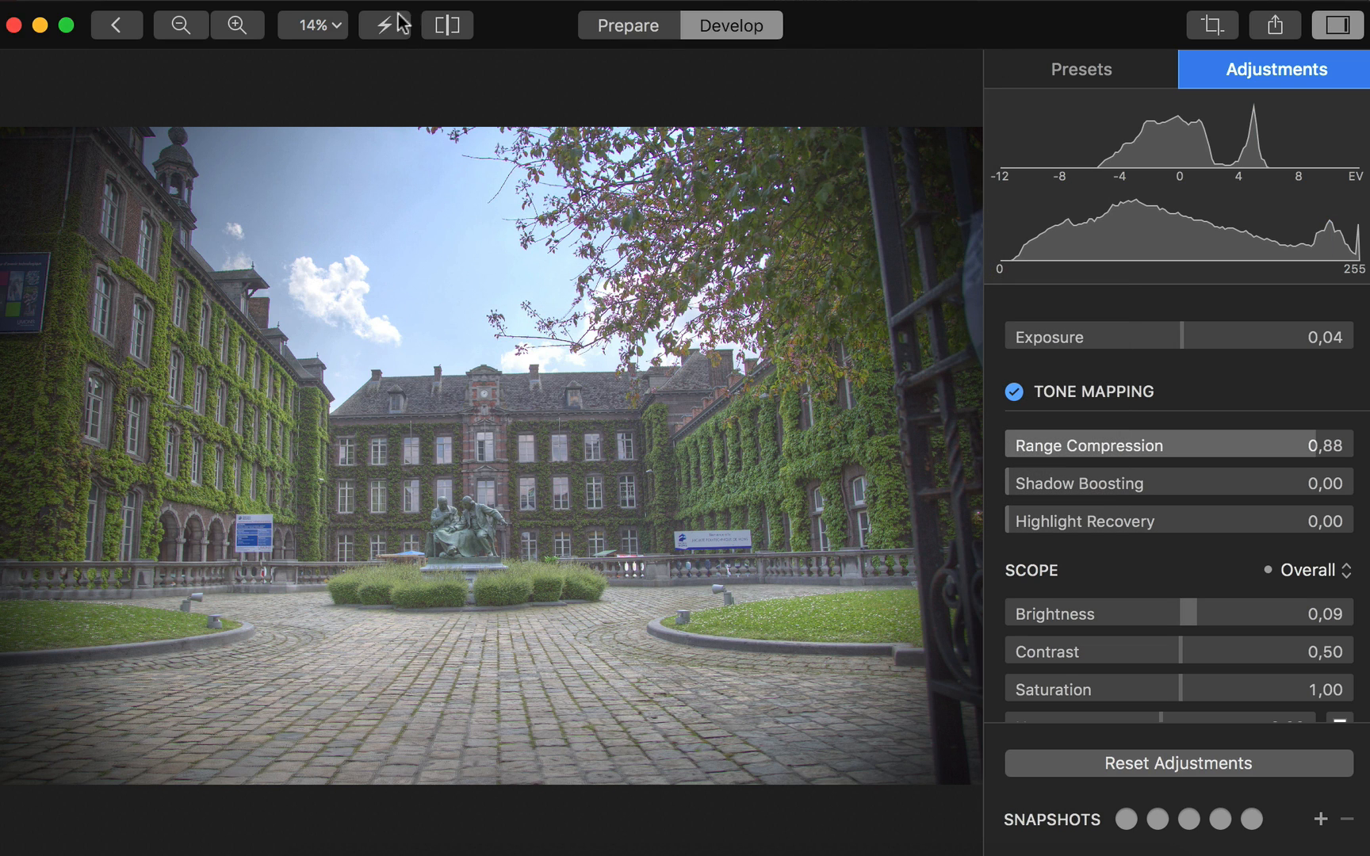
pyautogui.click(113, 28)
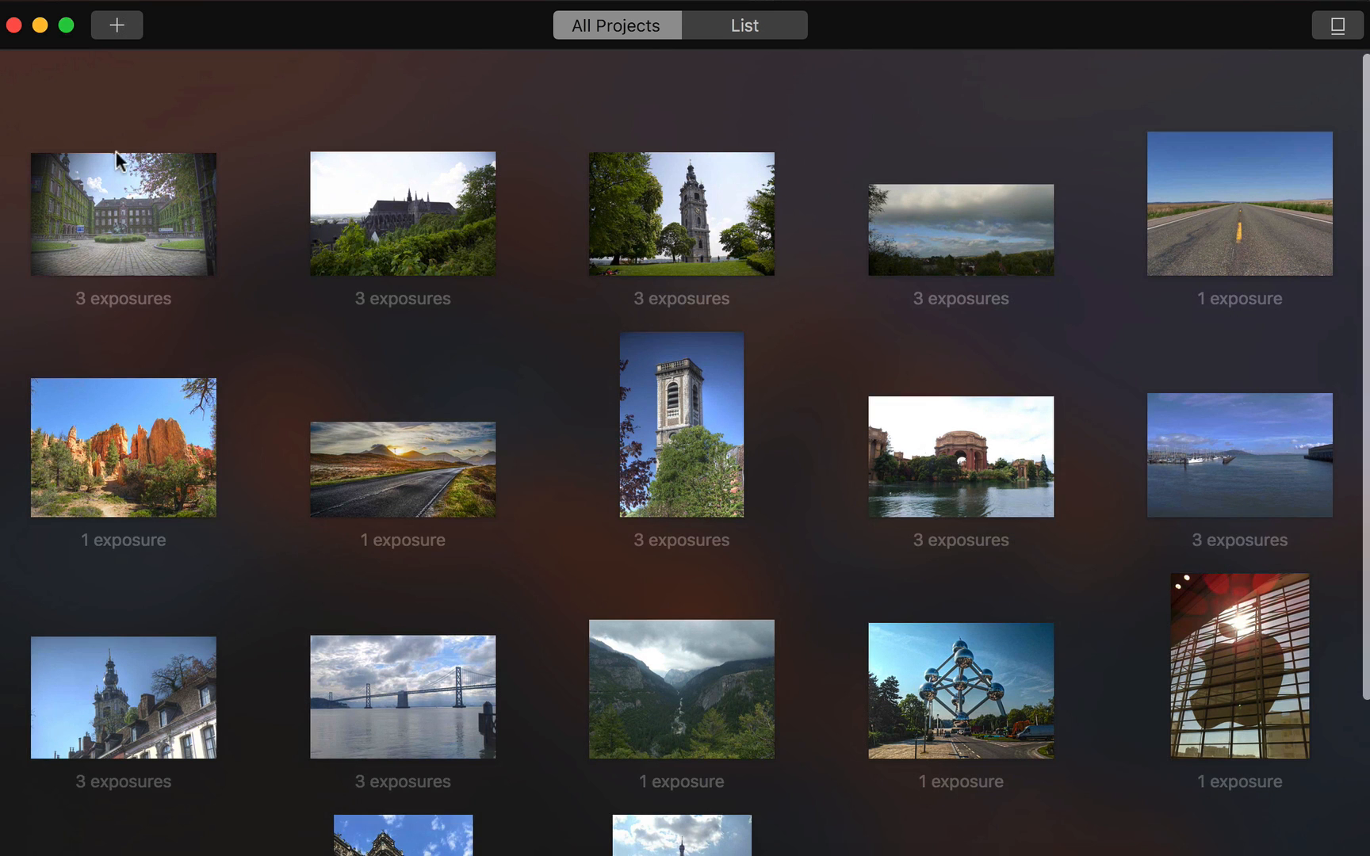